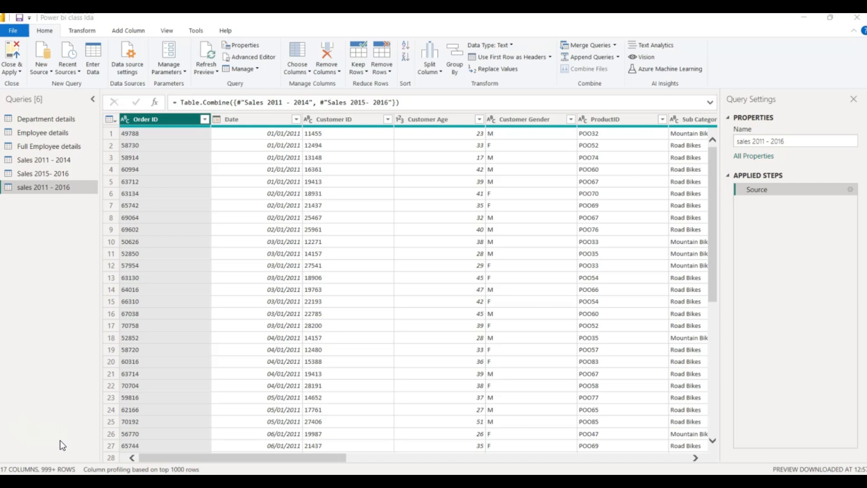
Step: Examine the columns of the sales 2011 - 2016 query from Order ID through Product Category
left_click(118, 240)
left_click(68, 217)
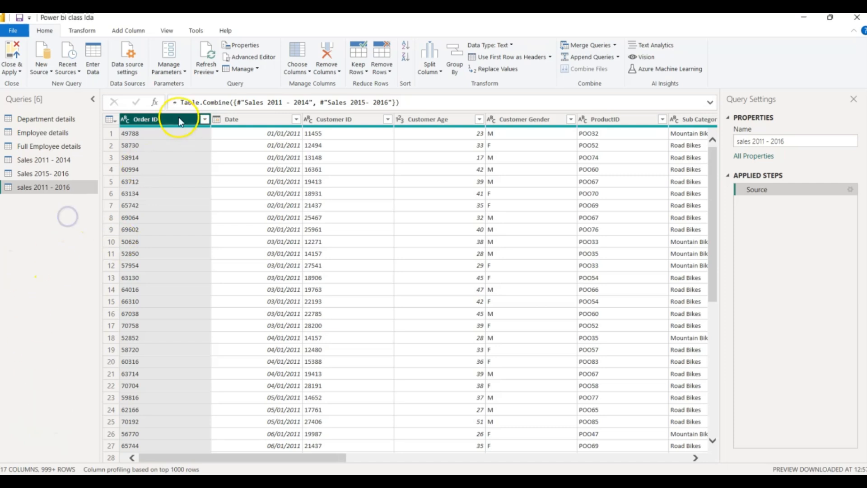
left_click_drag(226, 460, 167, 447)
left_click(134, 121)
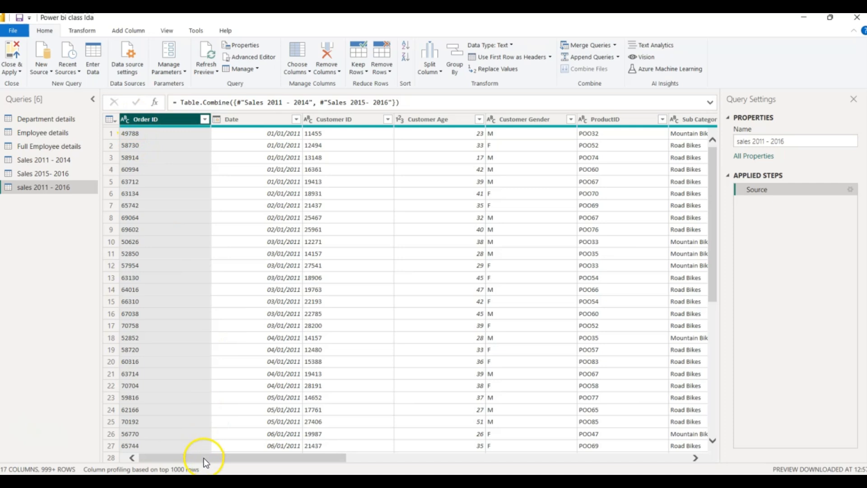
left_click_drag(204, 457, 169, 454)
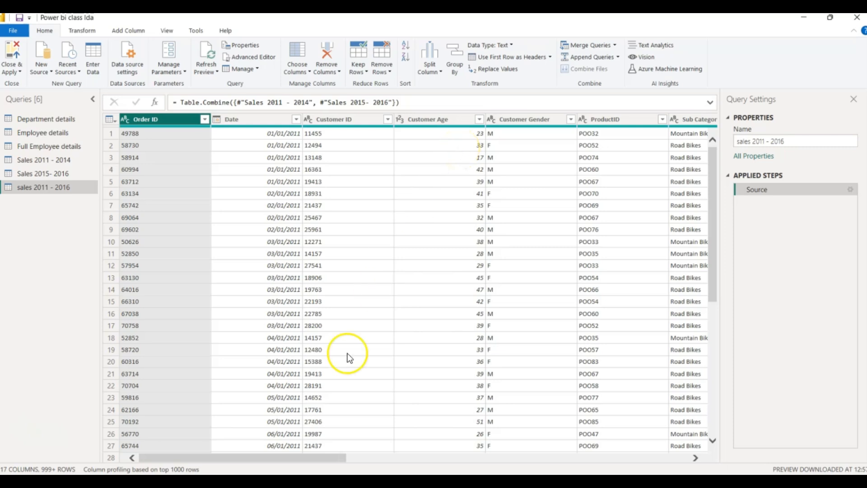
left_click_drag(323, 453, 390, 454)
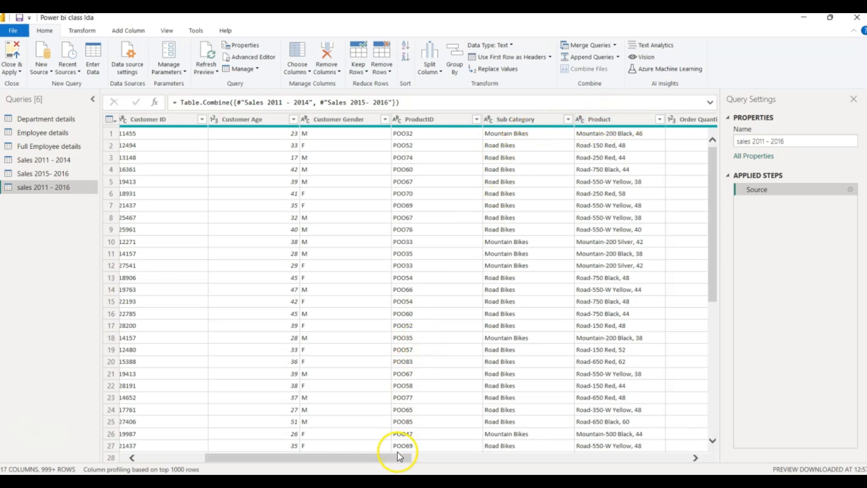
left_click_drag(397, 455, 675, 410)
left_click(546, 120)
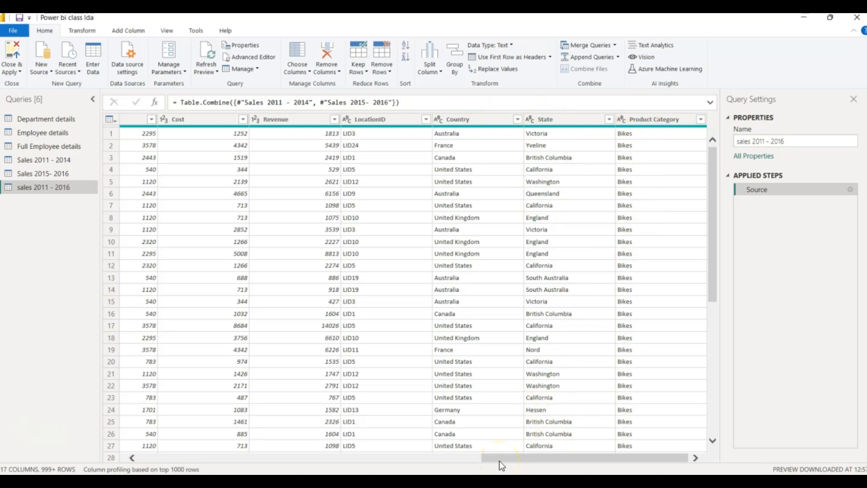
left_click_drag(501, 466, 132, 403)
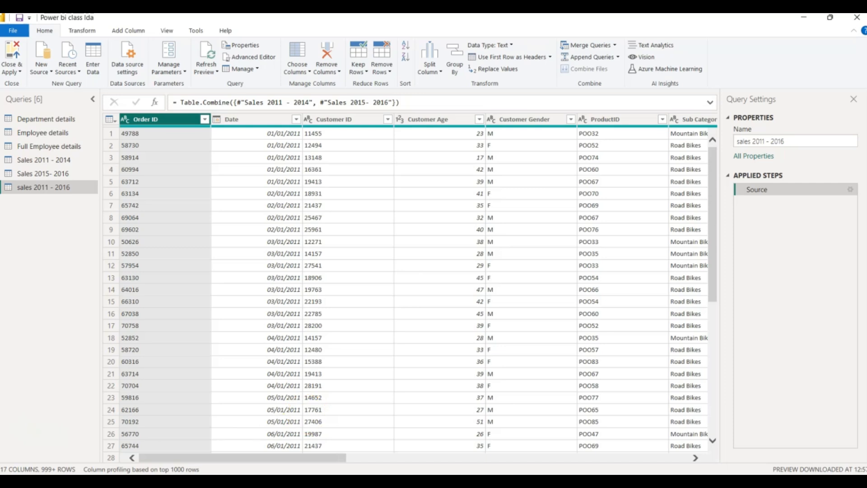
Step: Move the Product Category column between ProductID and Sub Category in the sales 2011 - 2016 query
left_click_drag(249, 460, 399, 460)
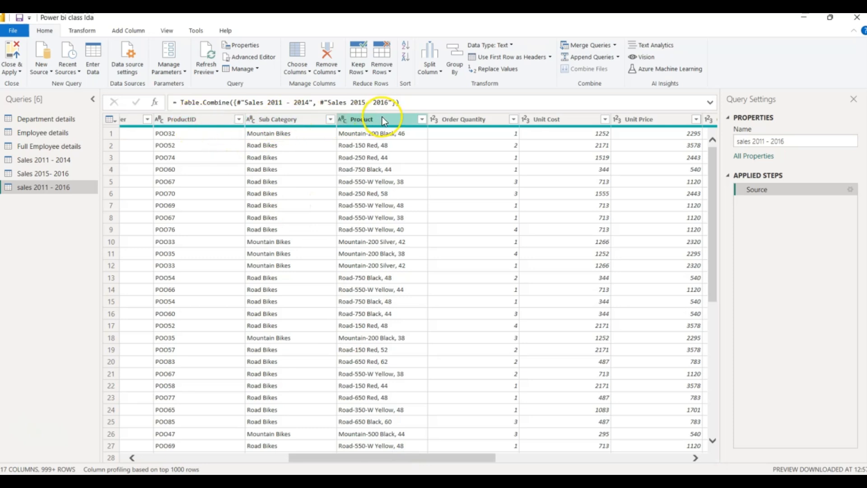
left_click_drag(456, 457, 757, 364)
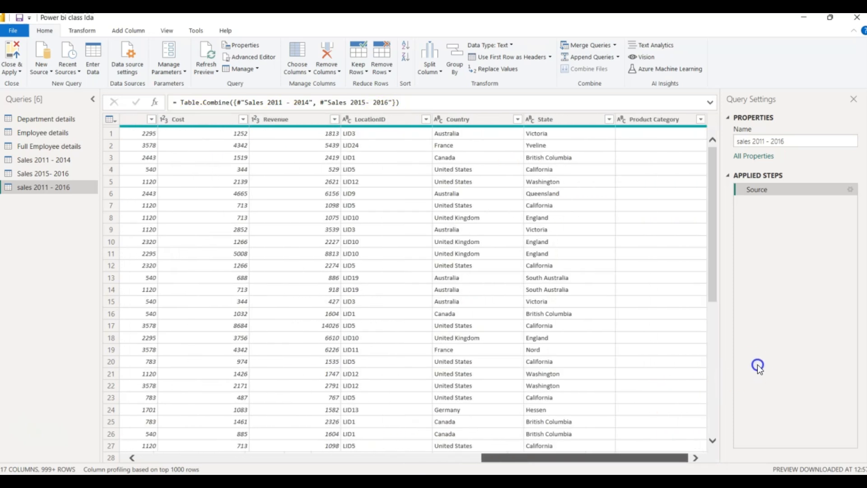
right_click(671, 123)
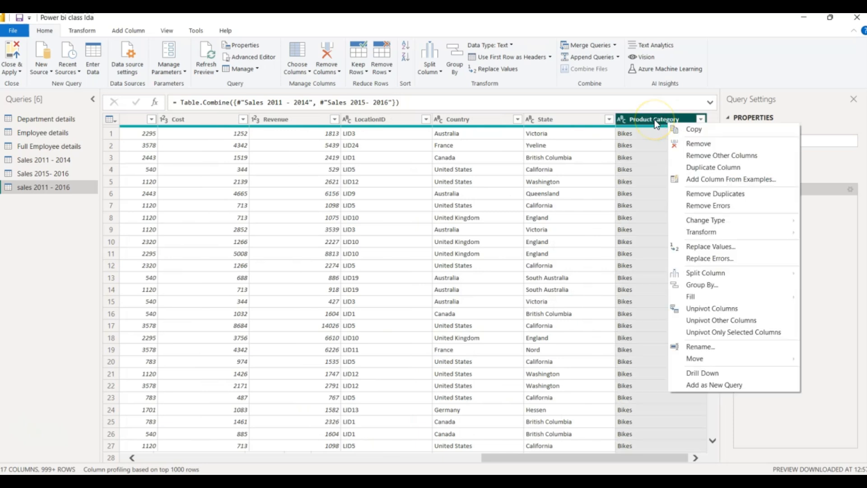
left_click_drag(655, 120, 279, 121)
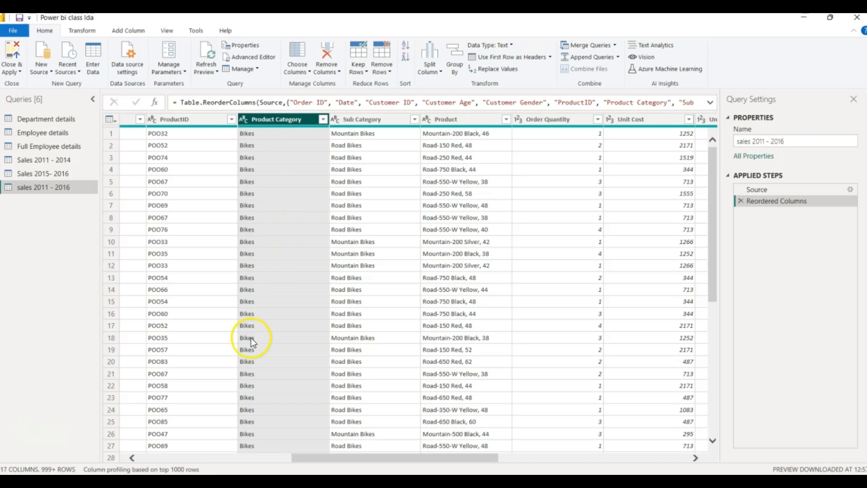
left_click_drag(303, 458, 116, 458)
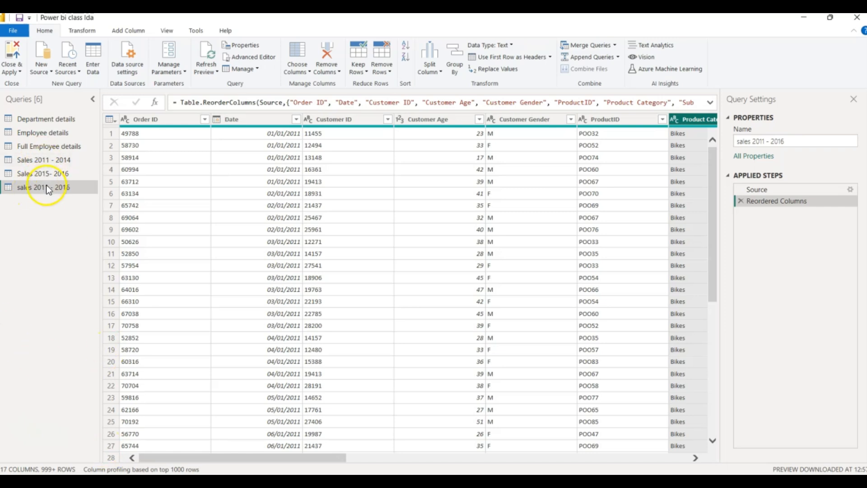
Step: Duplicate the sales 2011 - 2016 query and rename the copy Customer Lookup
left_click_drag(46, 185, 45, 190)
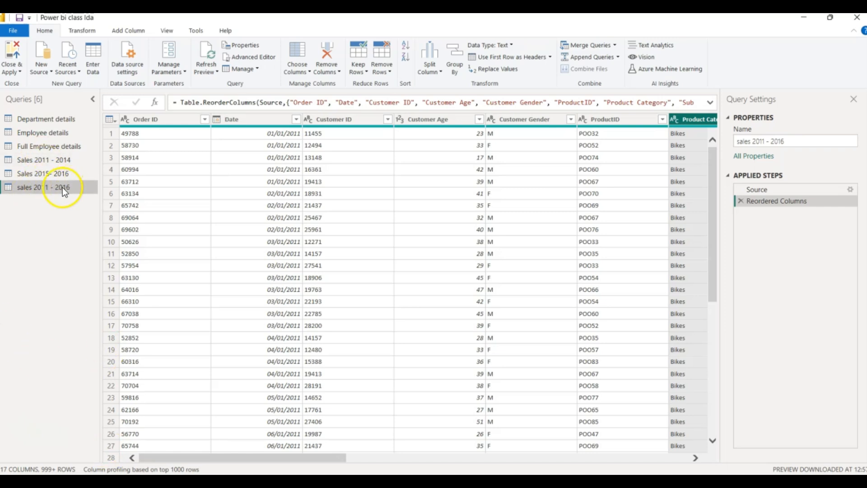
right_click(62, 187)
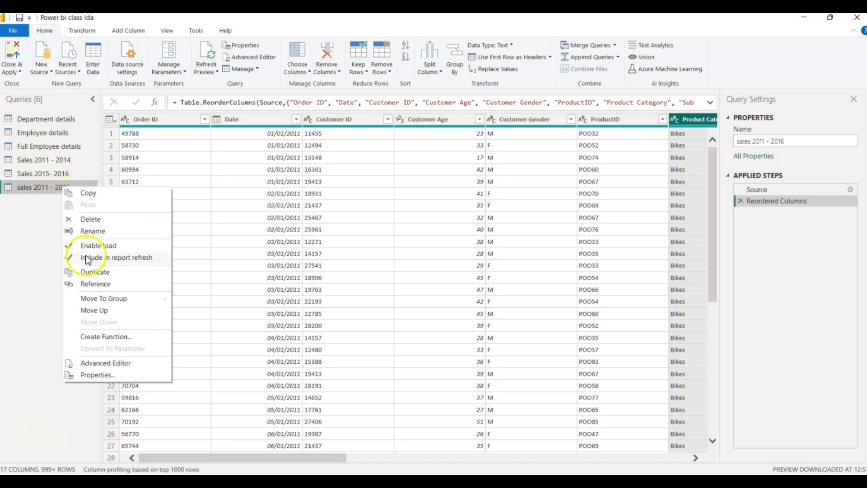
left_click(96, 276)
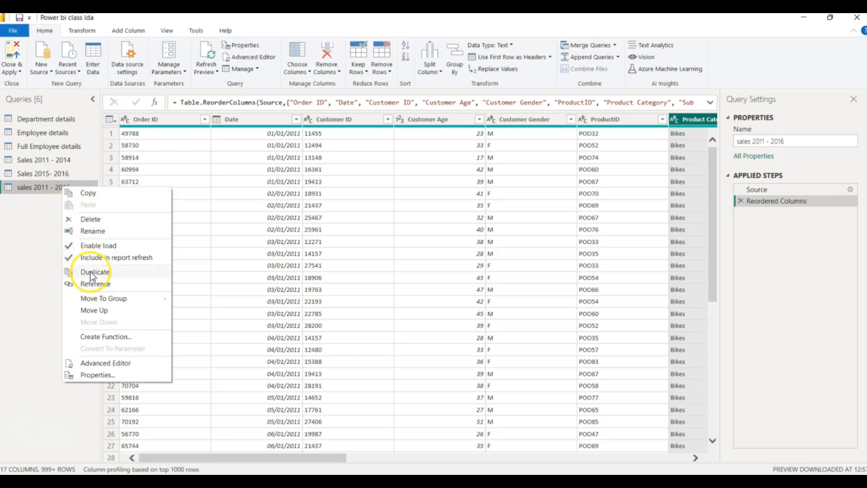
left_click(94, 272)
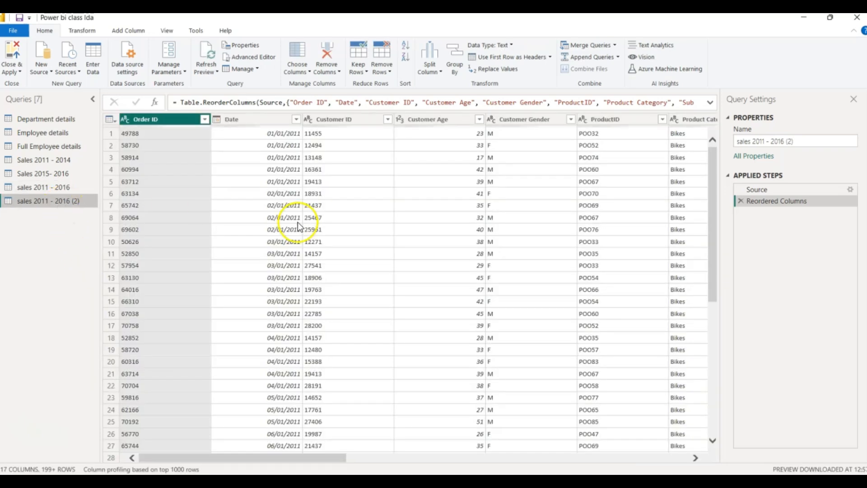
left_click(810, 140)
key("ctrl+a")
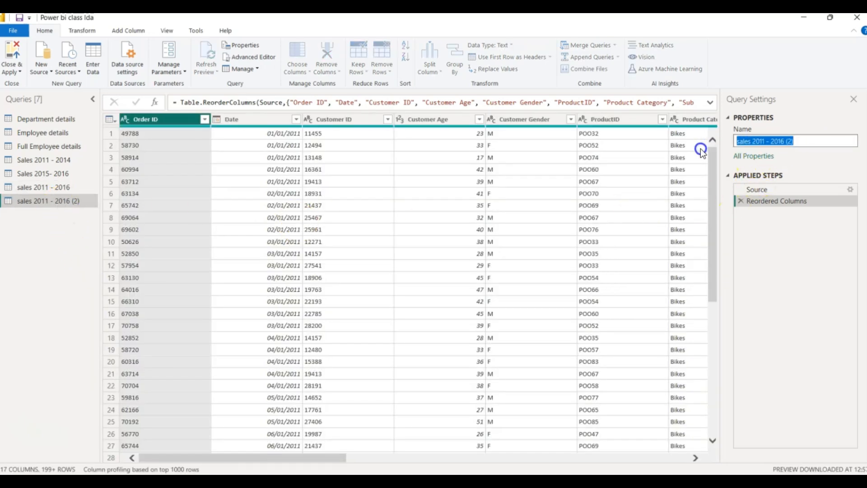
key("BackSpace")
type("Customer Lookup")
key("Return")
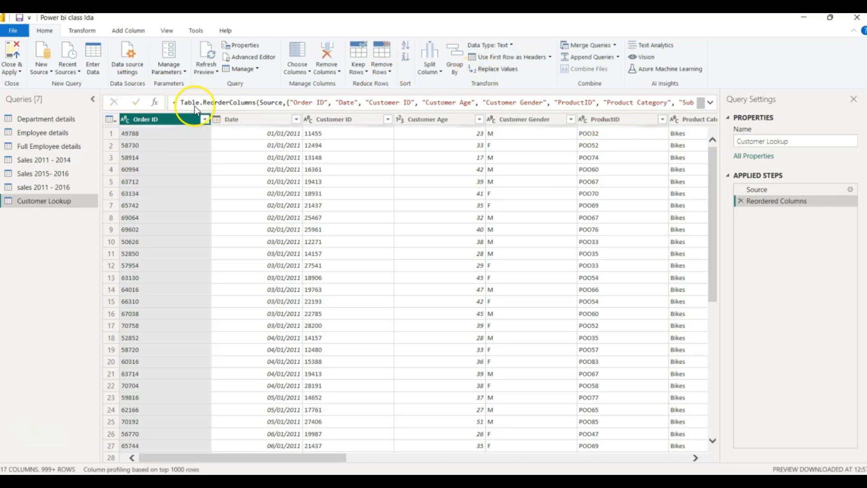
Step: Keep only the Customer ID, Customer Age and Customer Gender columns in Customer Lookup and remove duplicates based on Customer ID
left_click(190, 119)
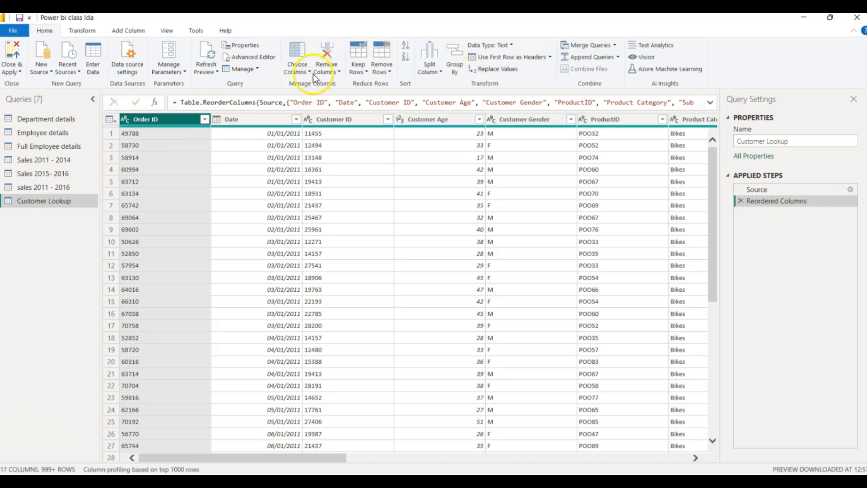
left_click(310, 72)
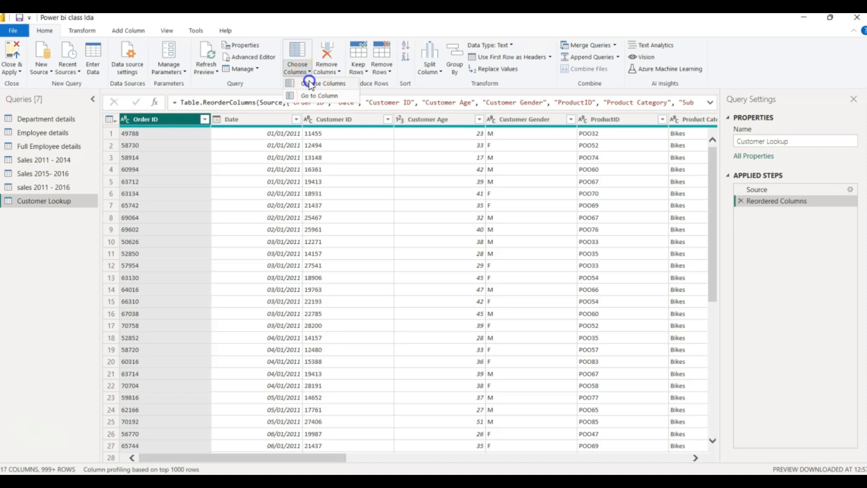
left_click(310, 83)
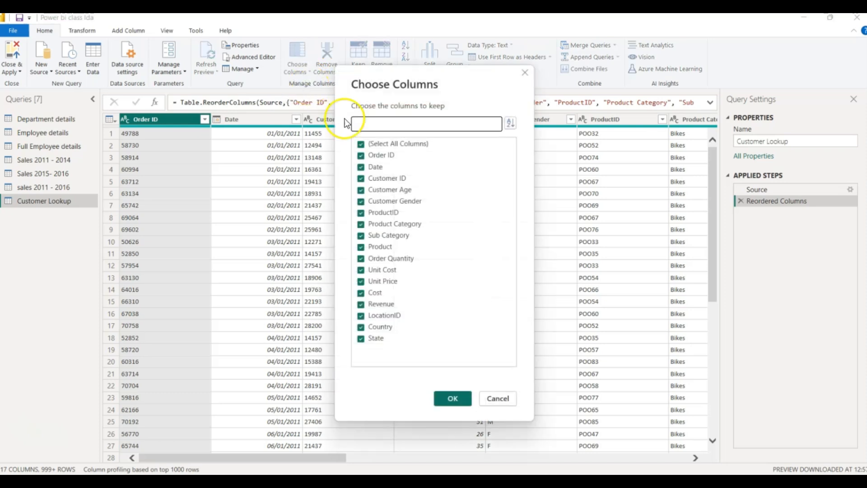
left_click(360, 144)
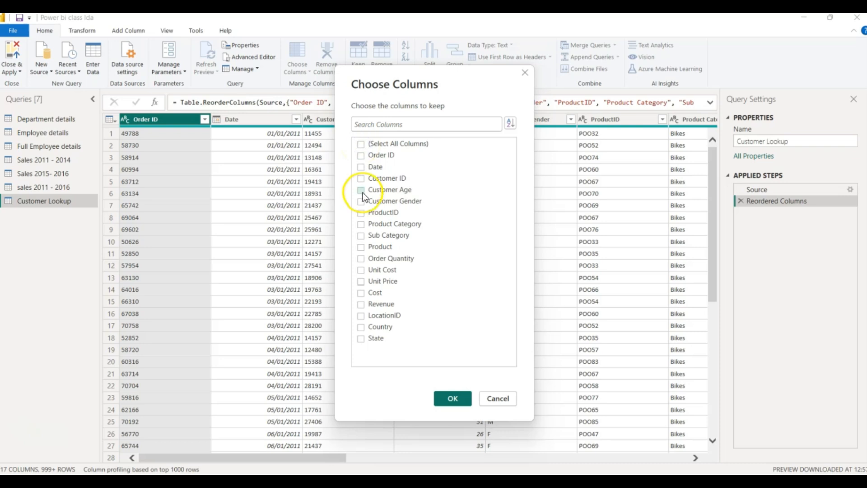
left_click(361, 179)
left_click(360, 202)
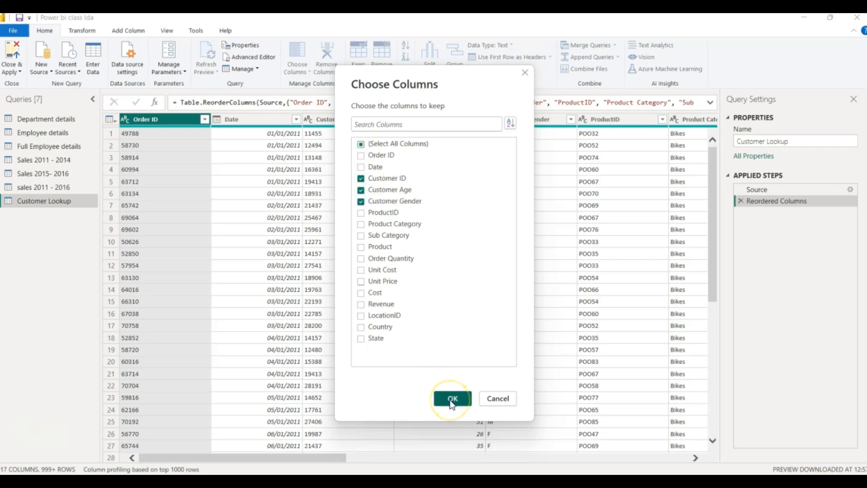
left_click(451, 400)
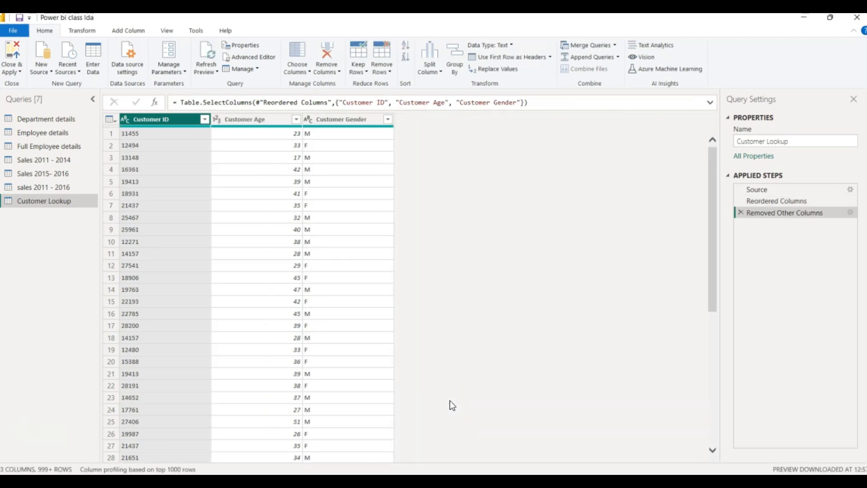
right_click(147, 116)
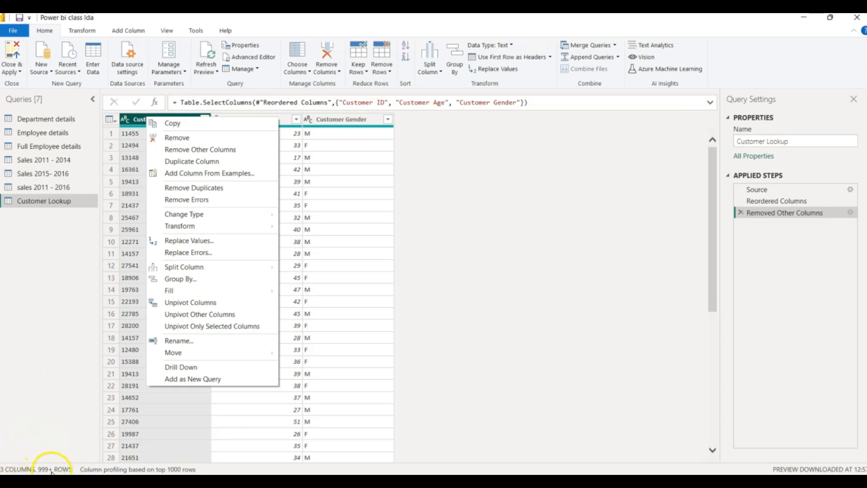
left_click(177, 192)
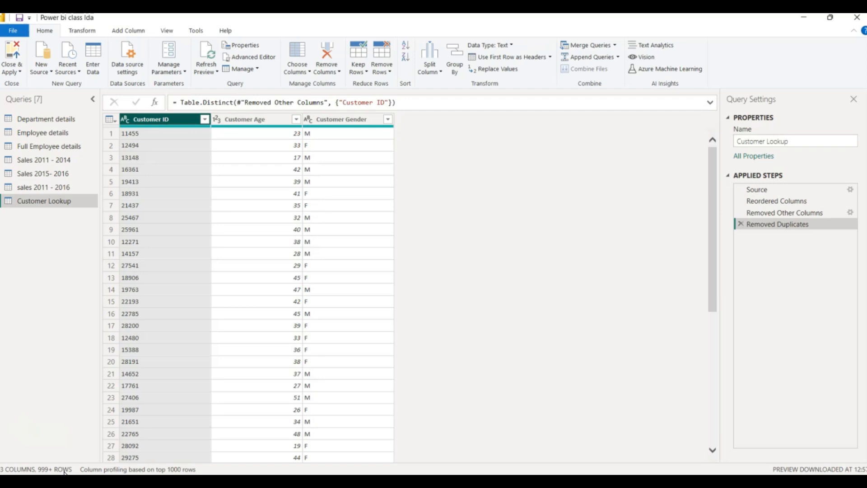
Step: Duplicate the sales 2011 - 2016 query again and rename this copy product lookup
left_click(28, 188)
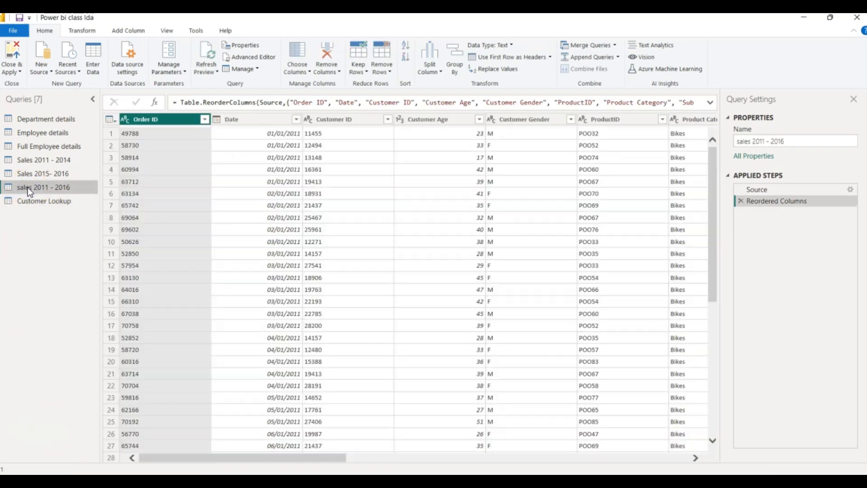
right_click(28, 187)
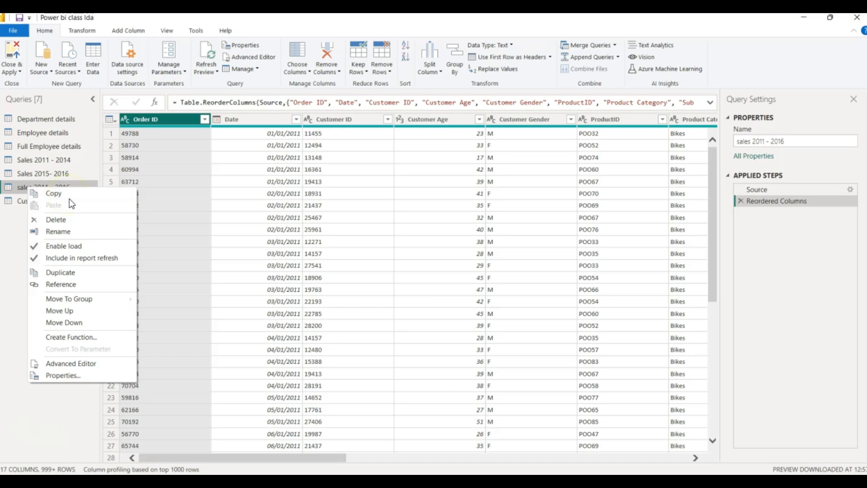
left_click(63, 276)
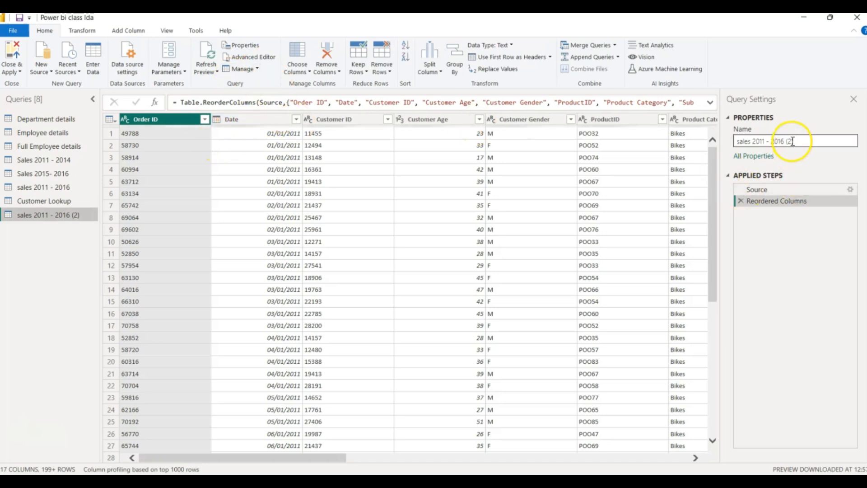
left_click_drag(794, 141, 706, 139)
key("BackSpace")
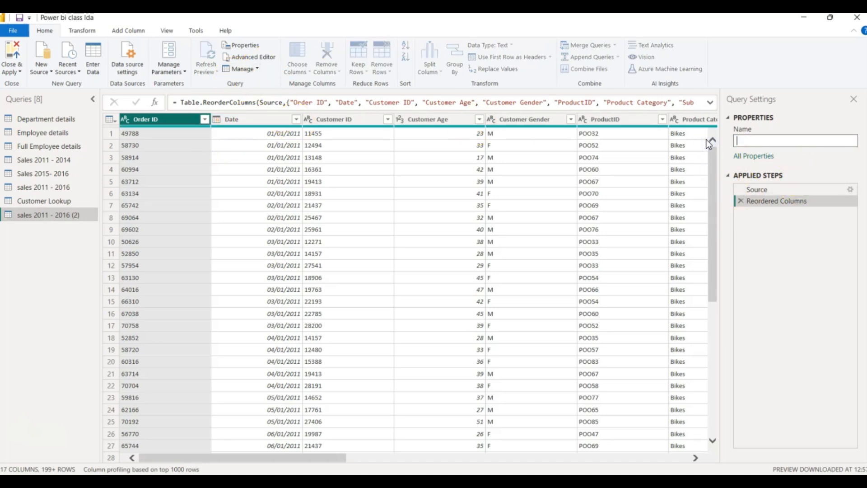
type("product lookup")
key("Return")
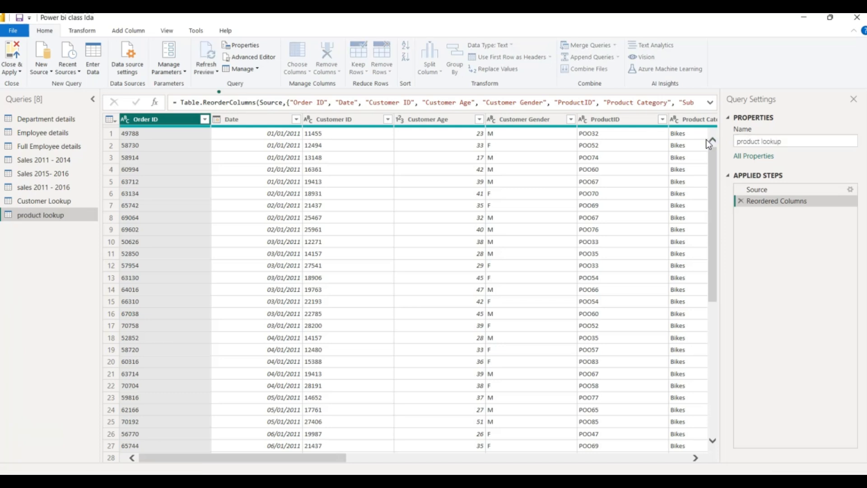
Step: Keep only the ProductID, Product Category, Sub Category and Product columns in product lookup and remove duplicates based on ProductID
left_click(566, 192)
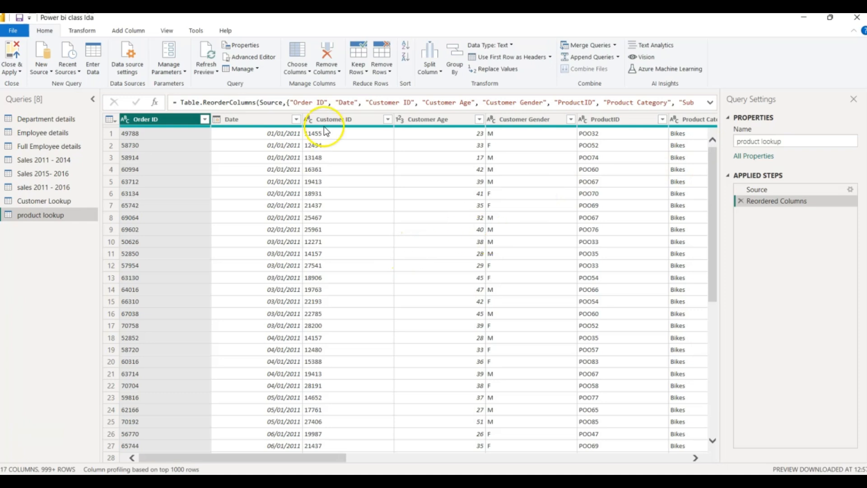
left_click(310, 70)
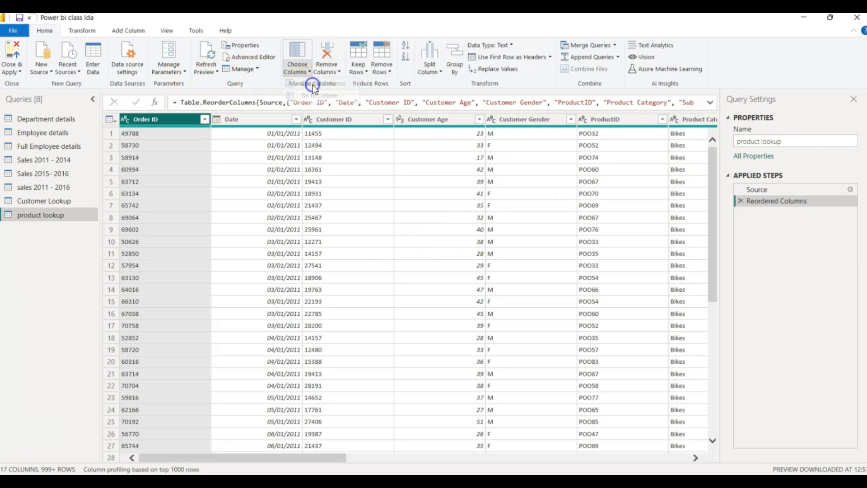
left_click(313, 85)
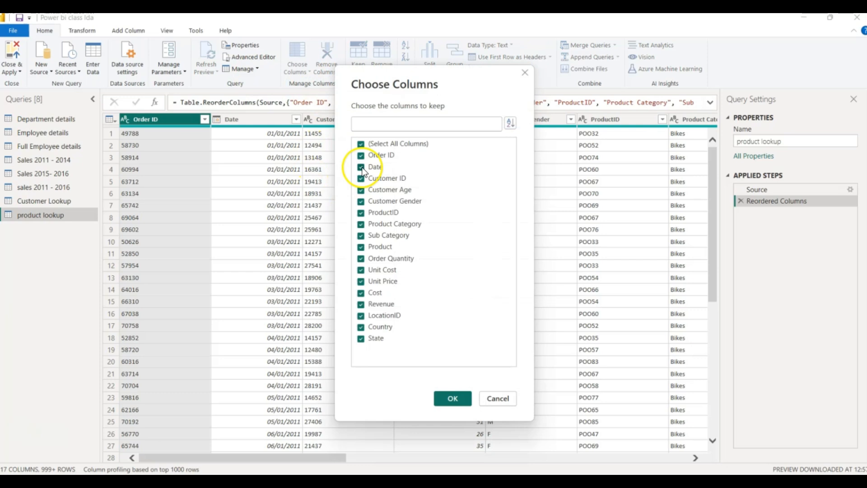
left_click(361, 143)
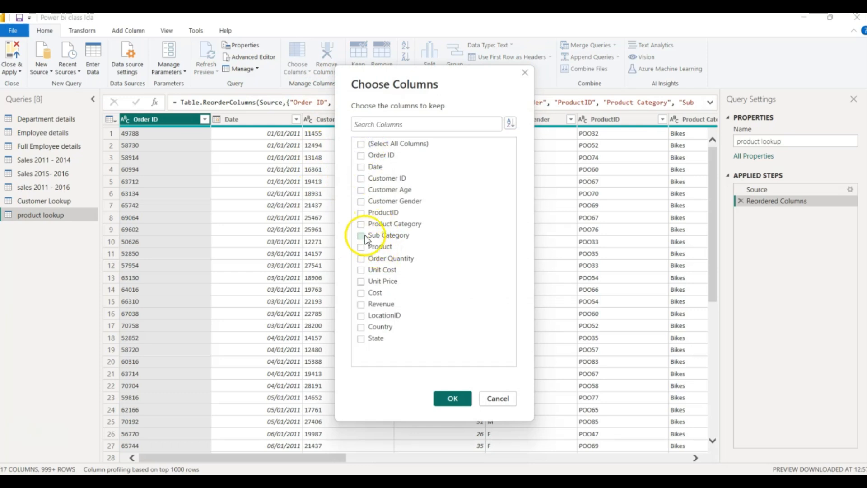
left_click(361, 213)
left_click(361, 235)
left_click(361, 247)
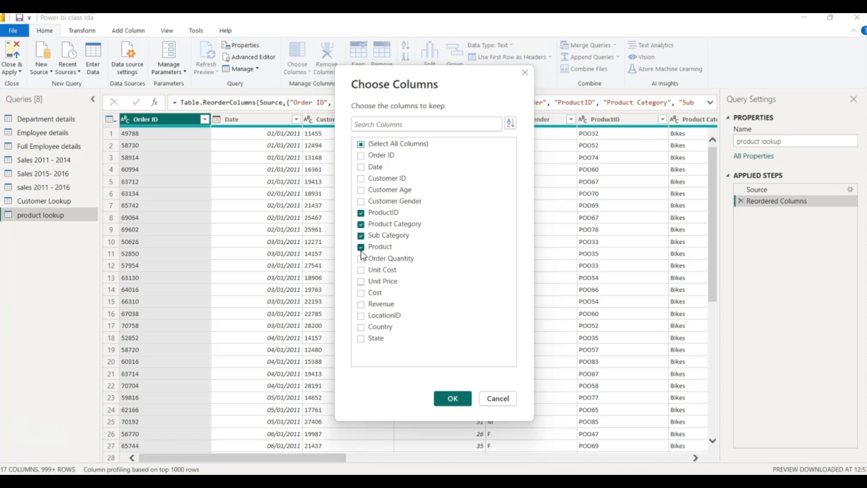
left_click(452, 398)
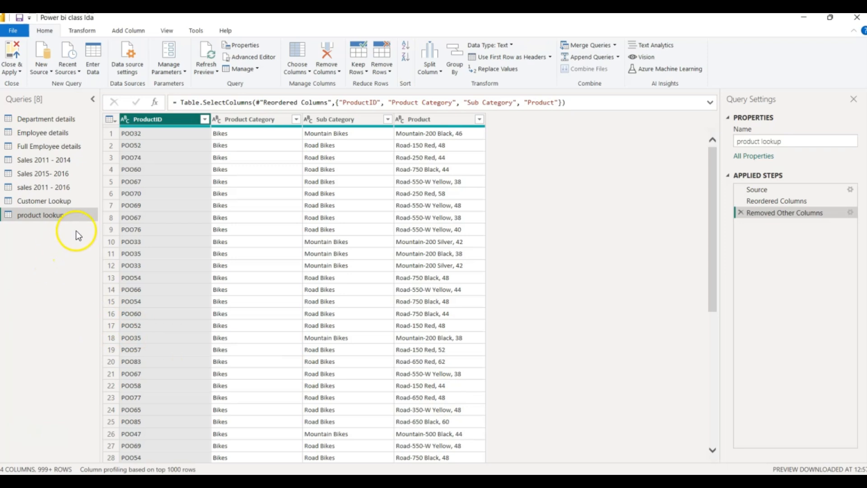
right_click(152, 121)
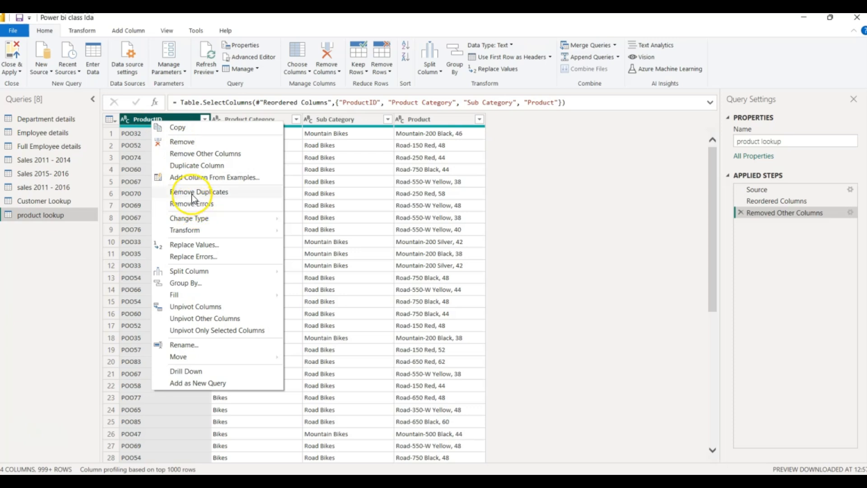
left_click(191, 192)
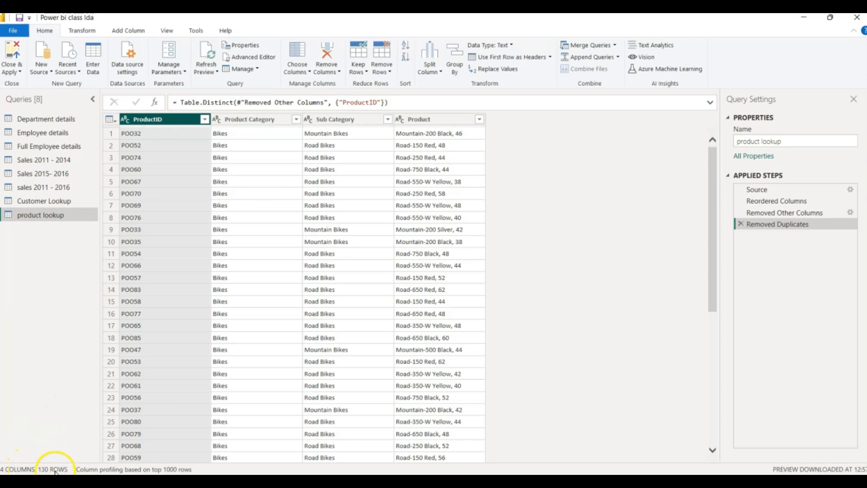
Step: Compare the product lookup rows before and after duplicate removal, and review the Customer Lookup query
left_click(763, 212)
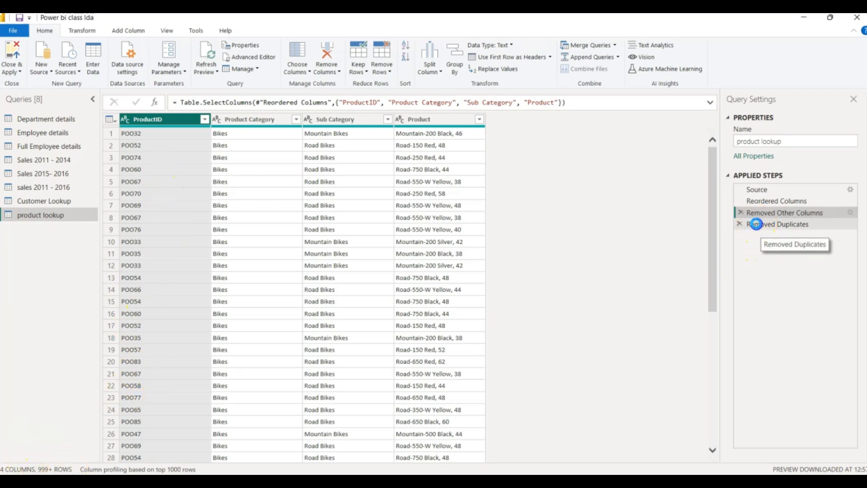
left_click(756, 224)
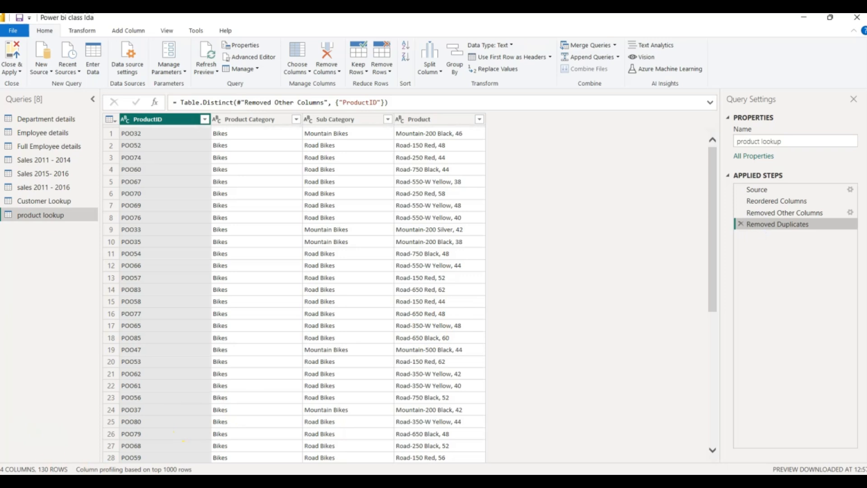
left_click(26, 201)
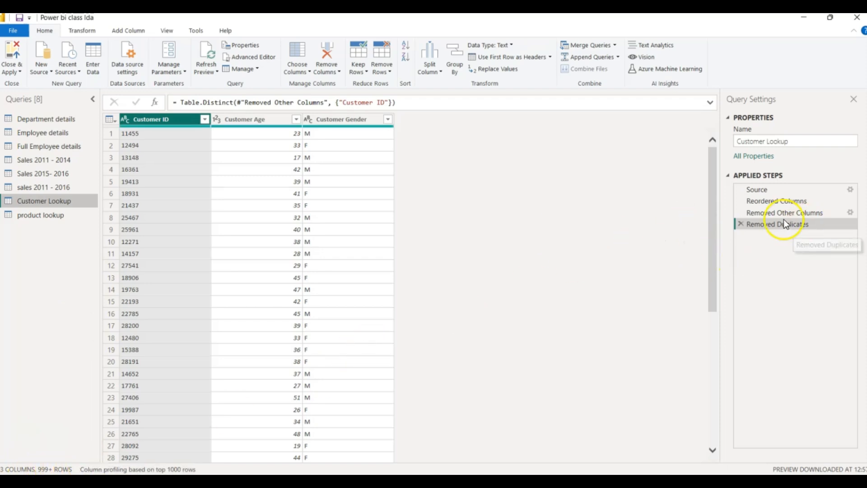
Step: Duplicate the sales 2011 - 2016 query and rename the copy Location lookup
left_click(39, 186)
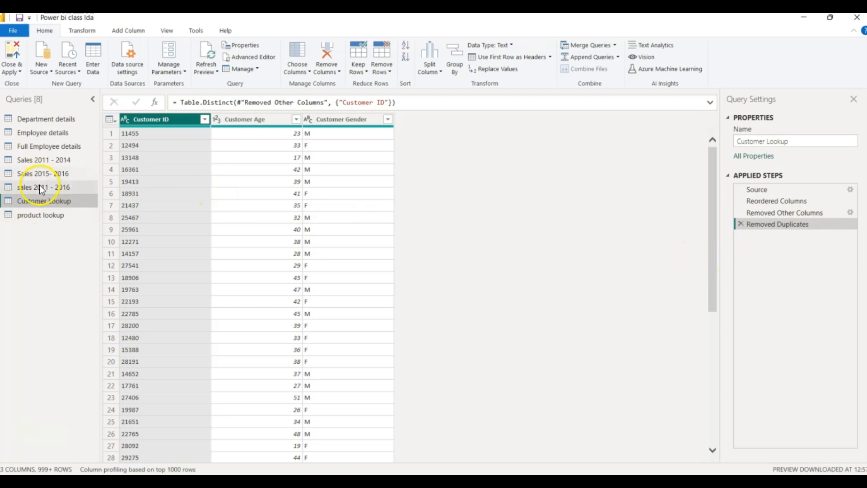
right_click(40, 186)
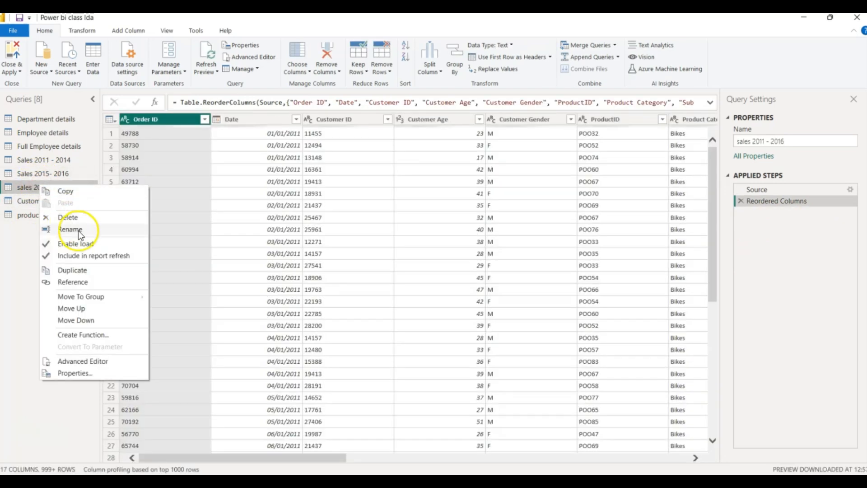
left_click(72, 270)
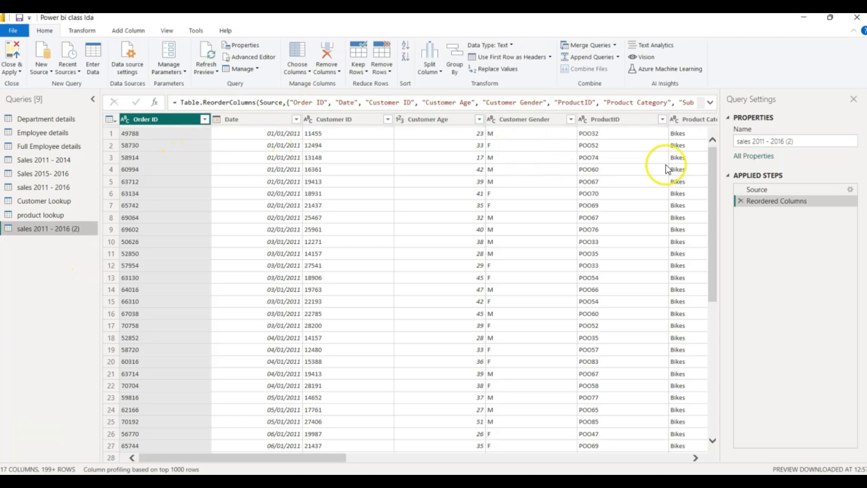
left_click(797, 141)
type("Lo")
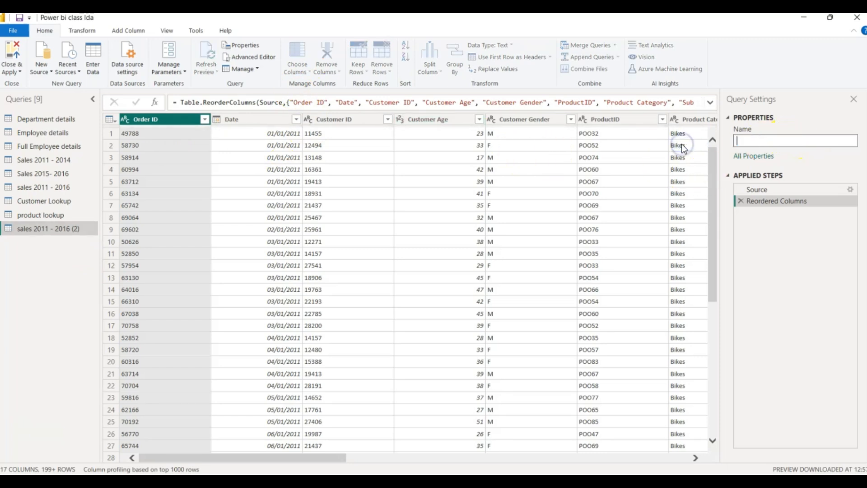
type("ca")
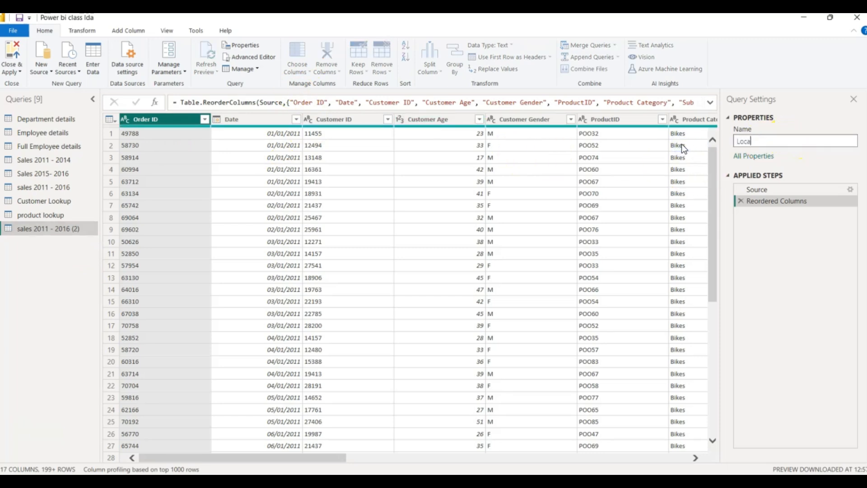
type("tion lookup")
key("Return")
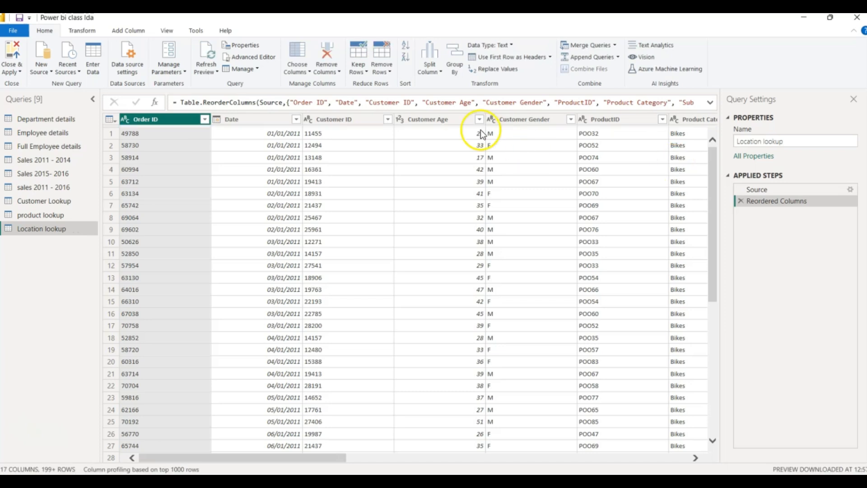
Step: Keep only the LocationID, Country and State columns in Location lookup and remove duplicates based on LocationID
left_click(310, 72)
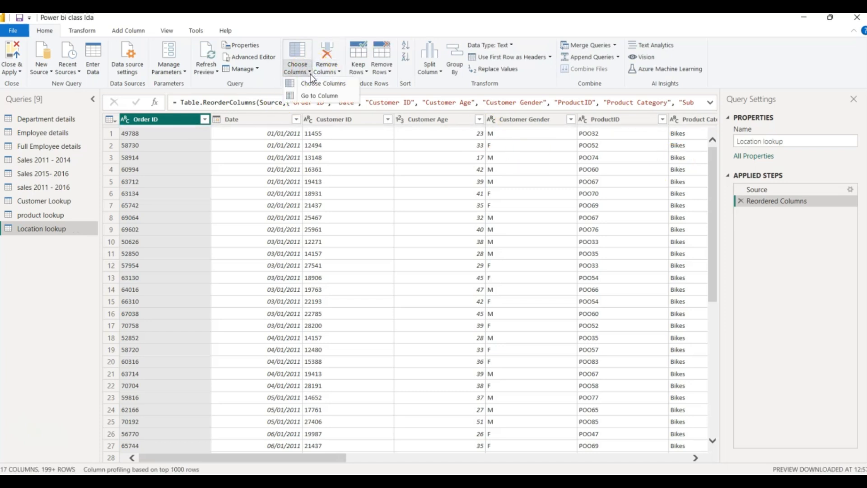
left_click(315, 86)
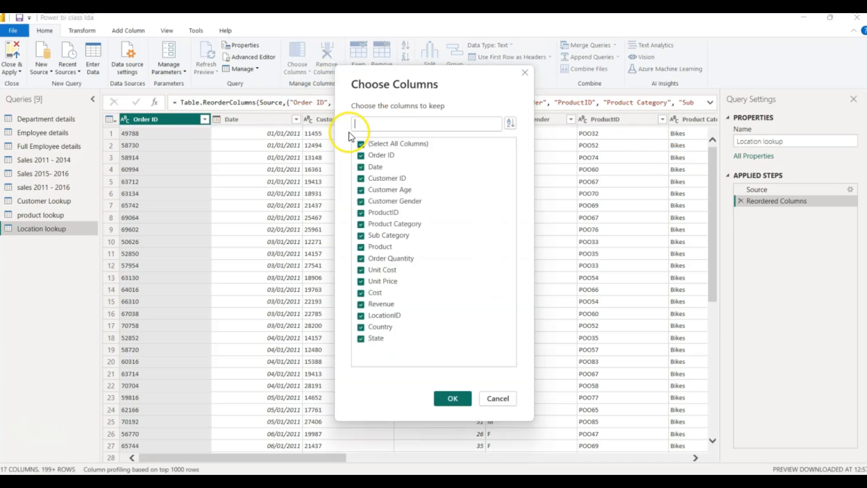
left_click(360, 144)
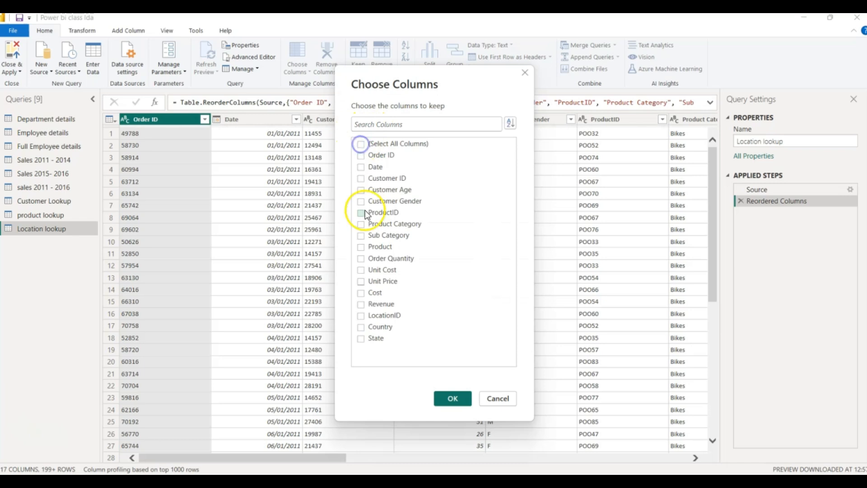
left_click(360, 316)
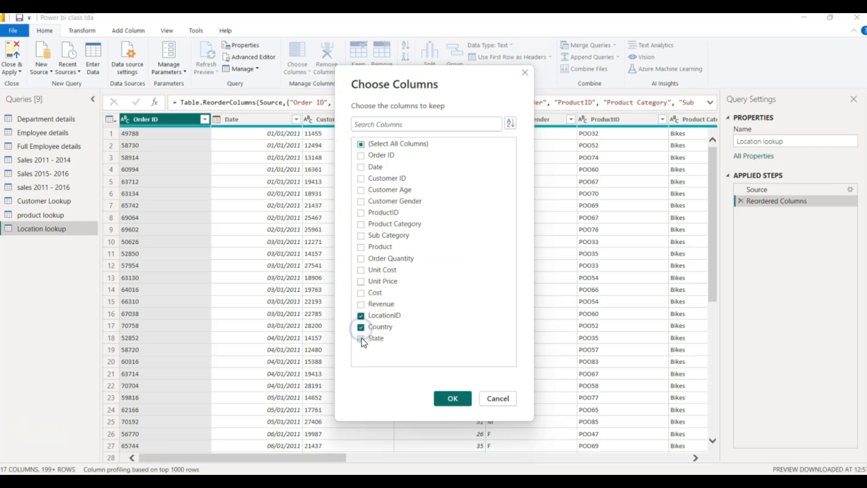
left_click(361, 339)
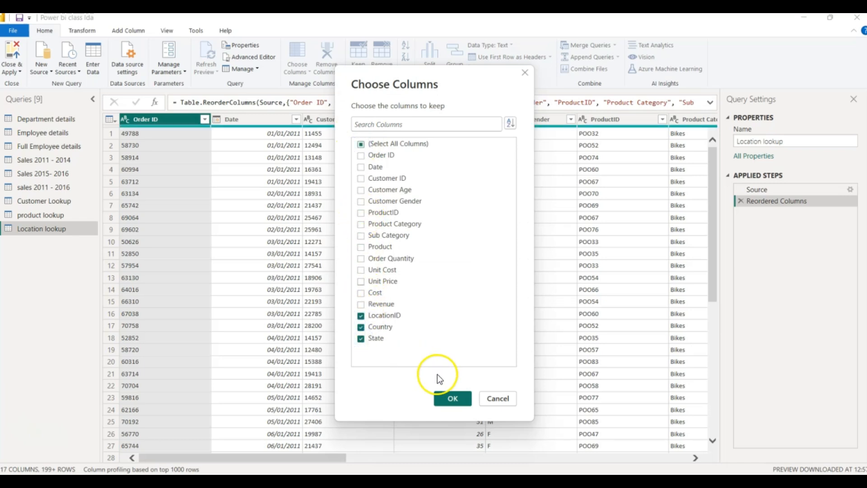
left_click(452, 399)
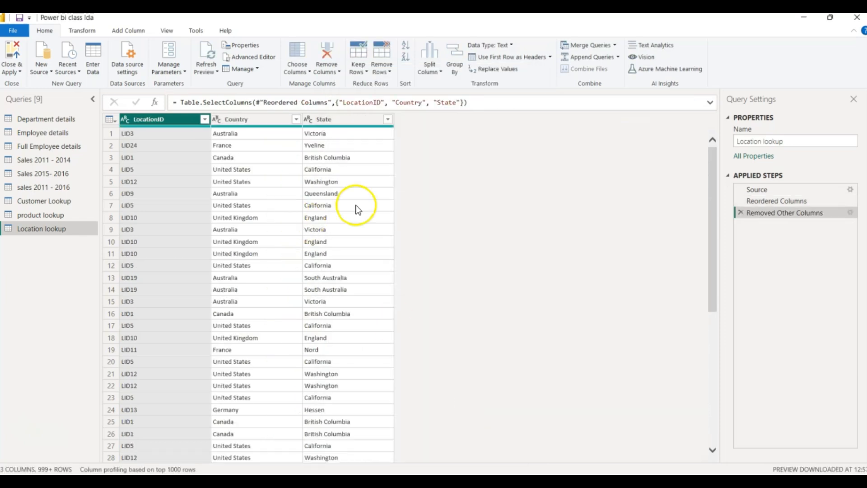
right_click(162, 118)
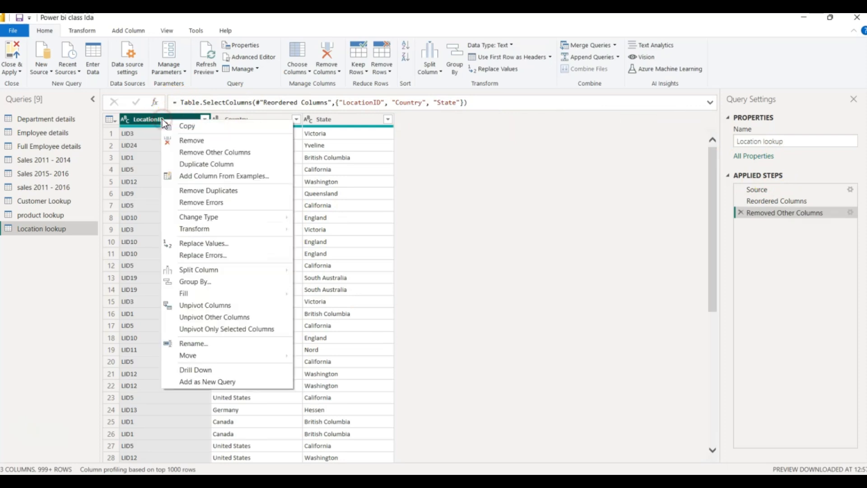
left_click(185, 193)
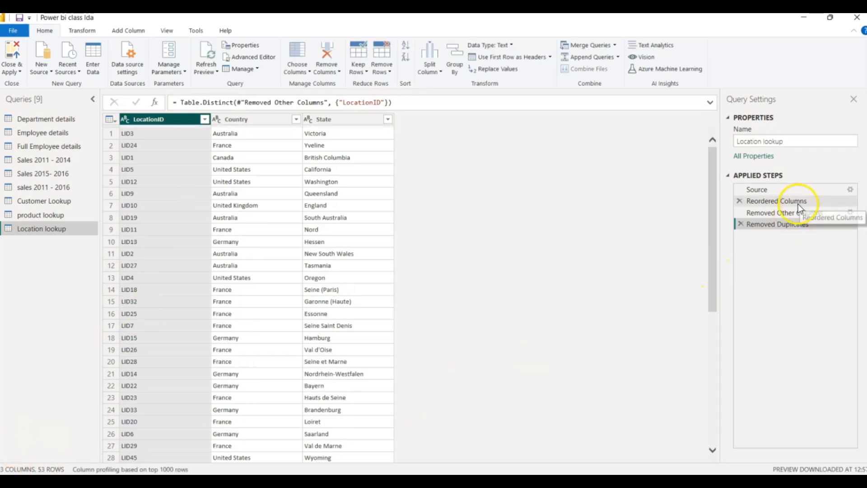
Step: Examine the Location lookup rows before duplicate removal, and review the product lookup and Customer Lookup tables
left_click(789, 214)
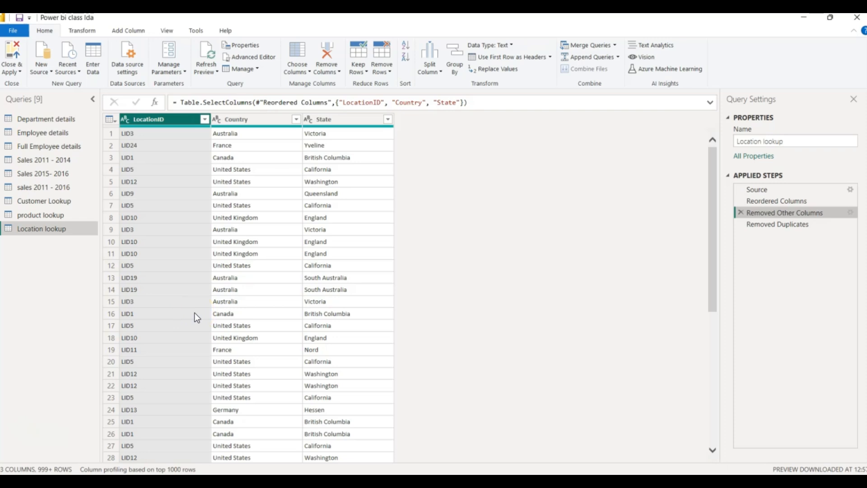
left_click(42, 216)
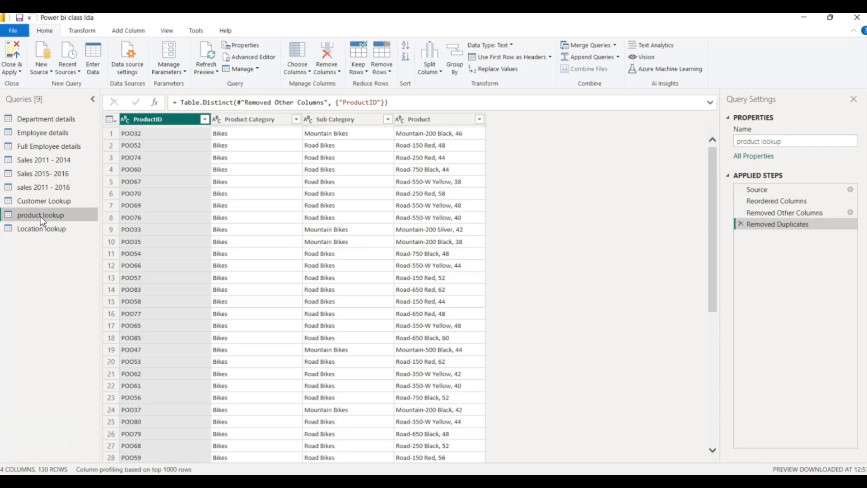
left_click(36, 203)
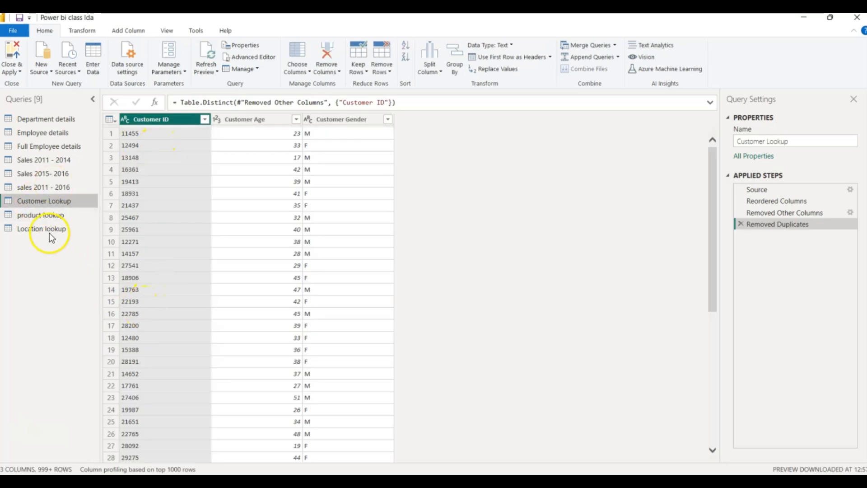
Step: Duplicate the sales 2011 - 2016 query and rename the copy salesFact 2011 - 2016
left_click(28, 188)
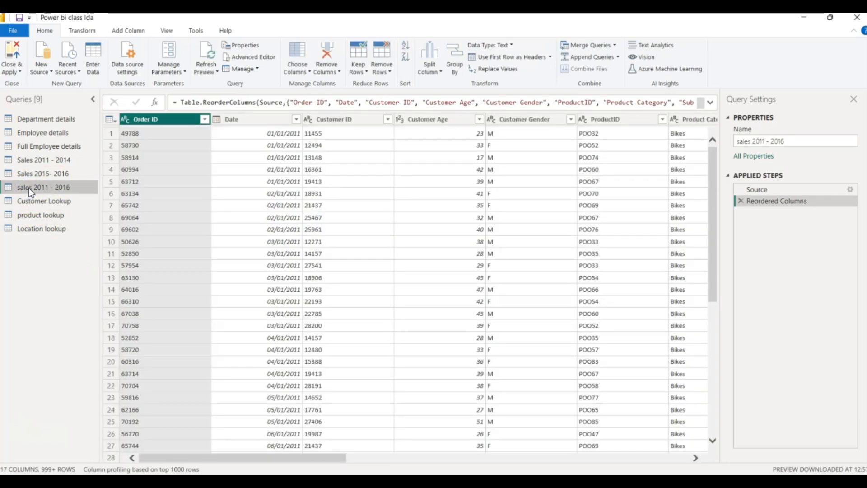
right_click(28, 188)
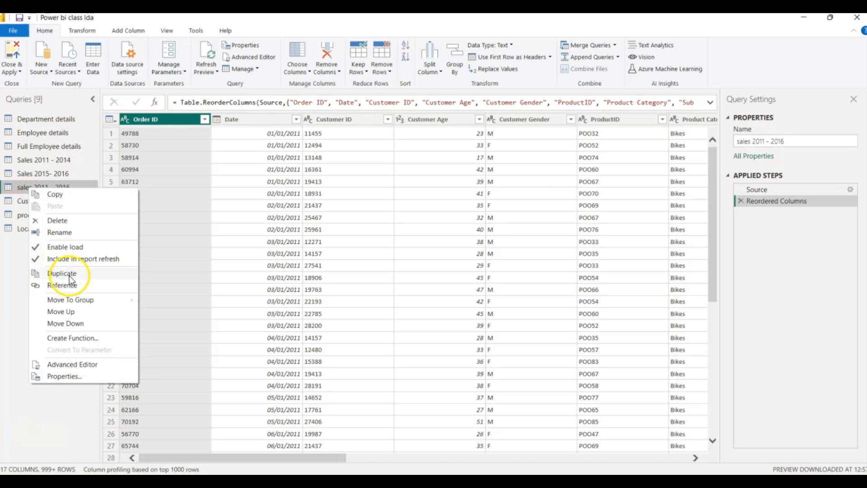
left_click(69, 274)
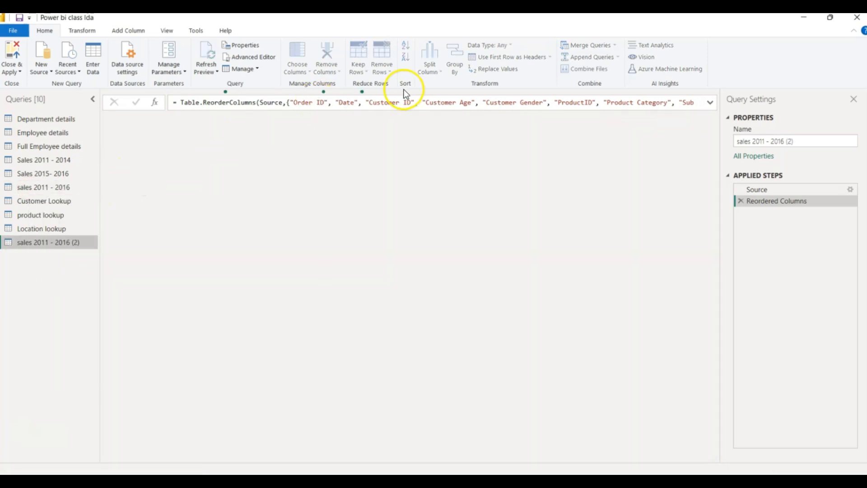
left_click(798, 142)
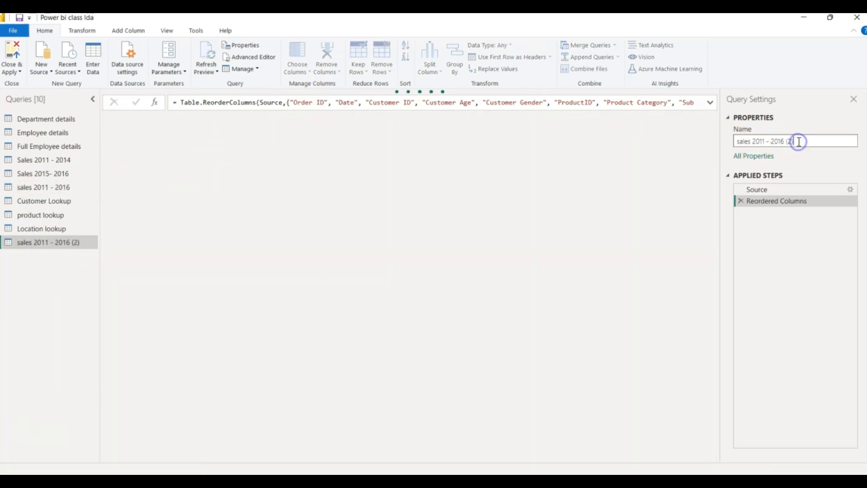
key("BackSpace")
key("BackSpace")
key("BackSpace")
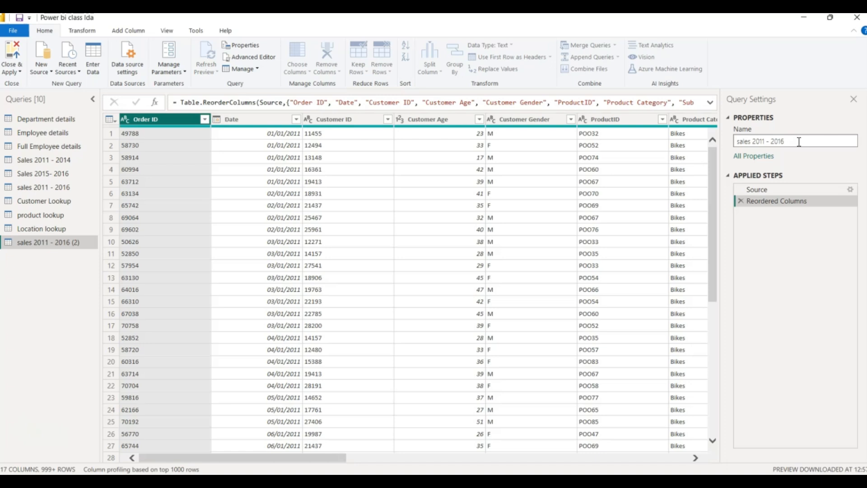
left_click(751, 144)
type("fact")
key("Return")
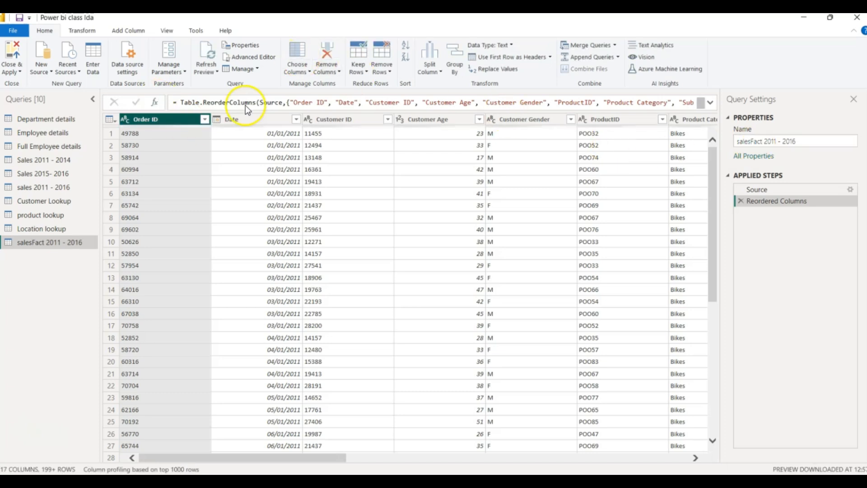
Step: Review the columns of the Customer Lookup, product lookup and Location lookup tables to identify their key columns
left_click(309, 72)
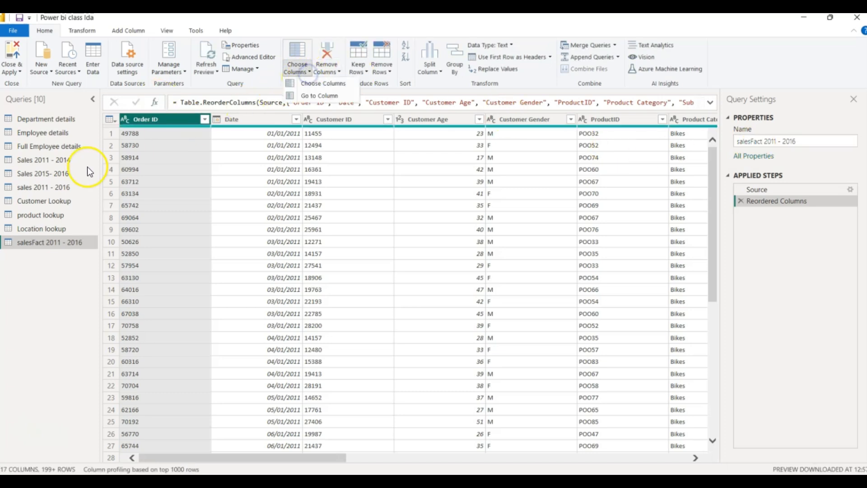
left_click(60, 202)
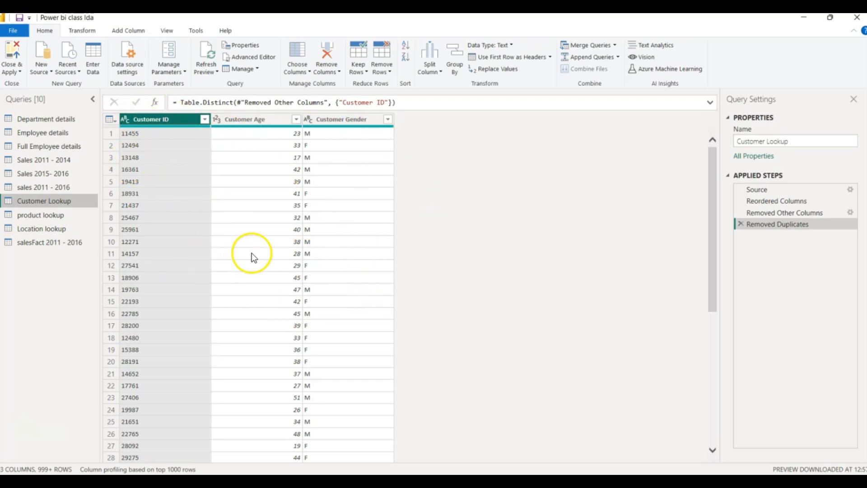
left_click(36, 217)
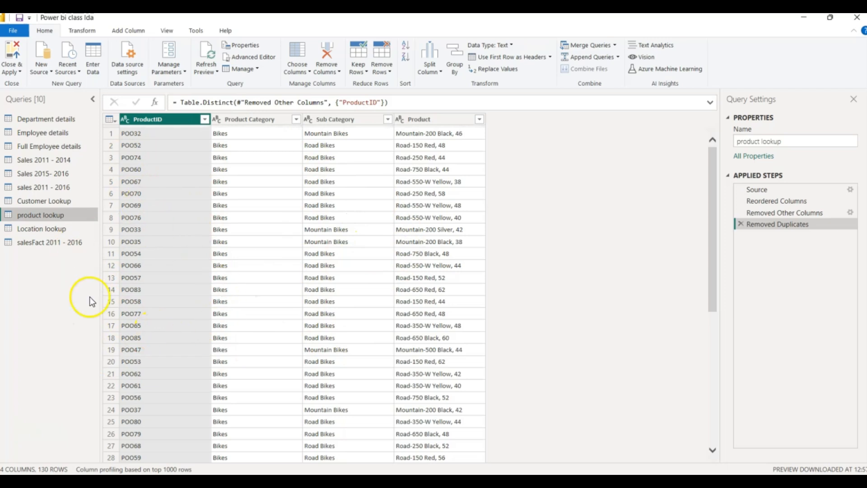
left_click(46, 232)
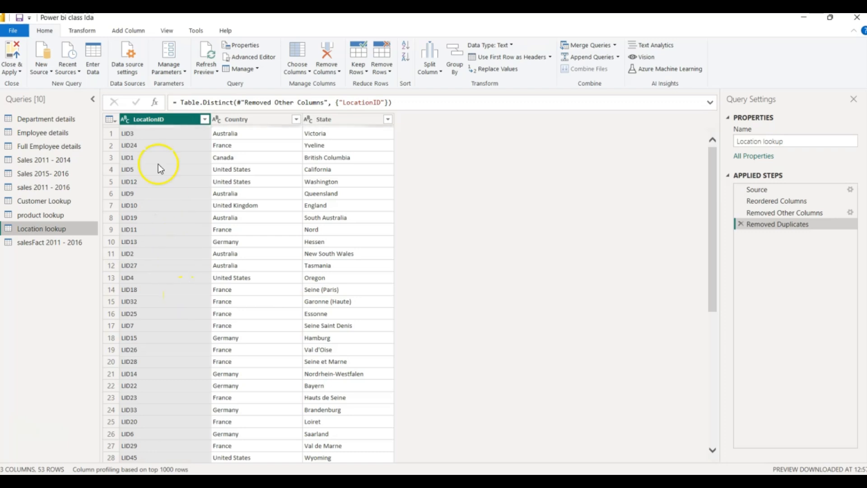
Step: Keep only Order ID, Date, Customer ID, ProductID, Order Quantity, Unit Cost, Unit Price, Cost, Revenue and LocationID in salesFact 2011 - 2016
left_click(50, 242)
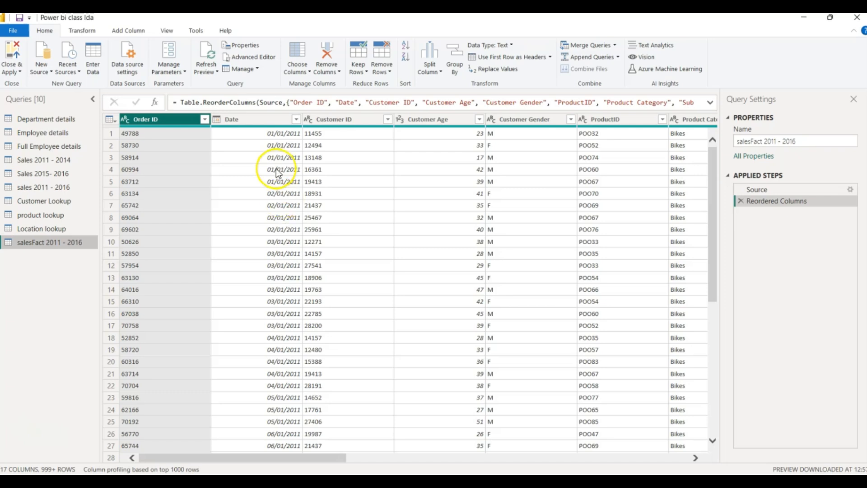
left_click(308, 72)
left_click(316, 83)
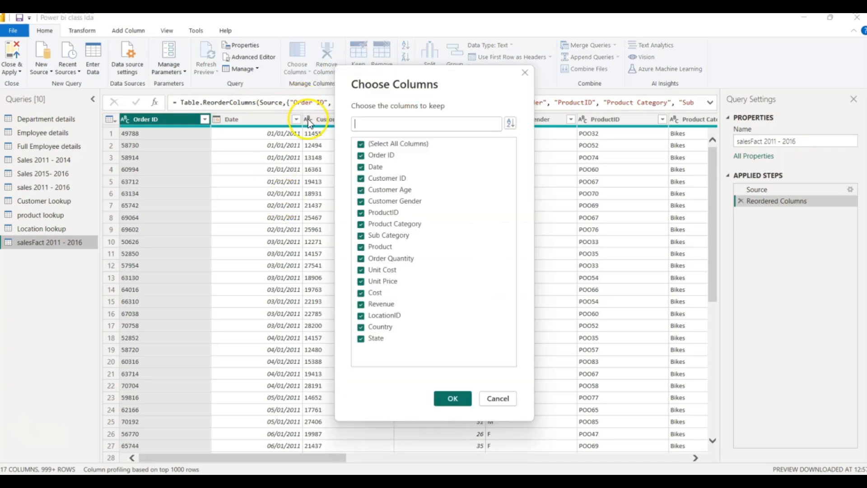
left_click(361, 144)
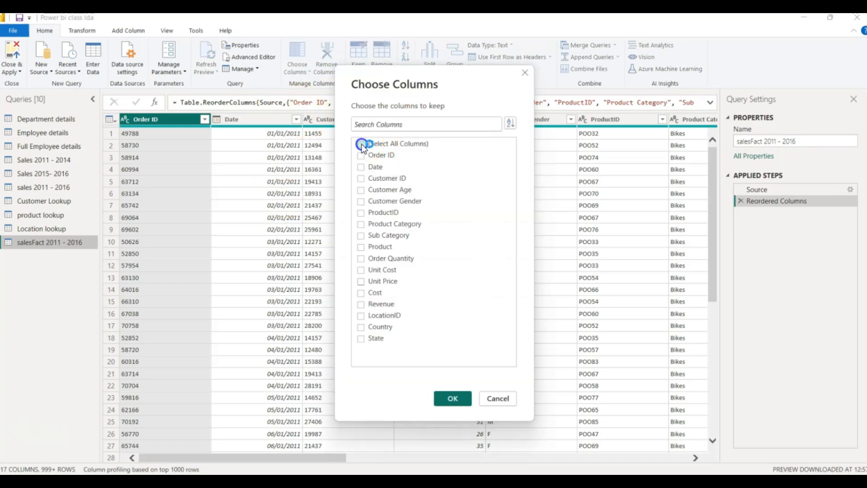
left_click(361, 167)
left_click(361, 258)
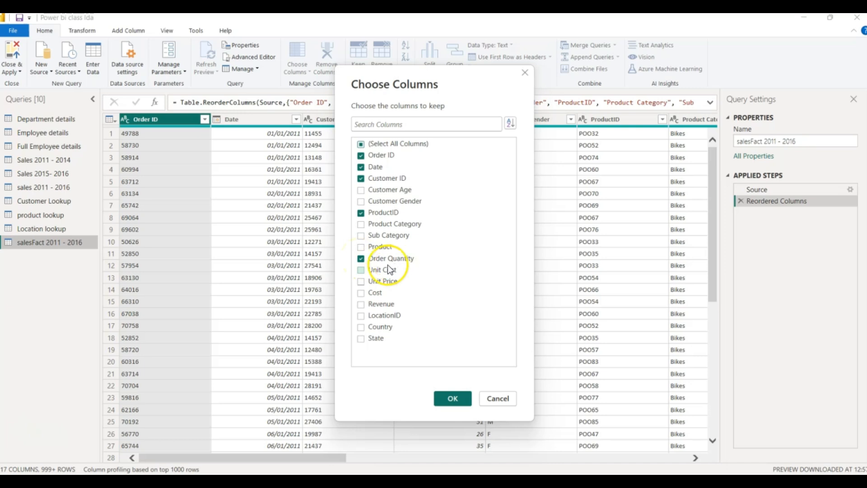
left_click(360, 281)
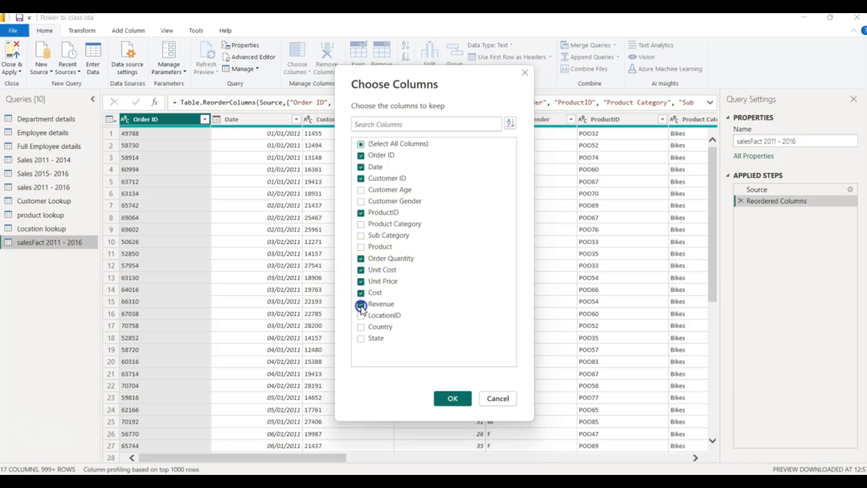
left_click(360, 305)
left_click(452, 398)
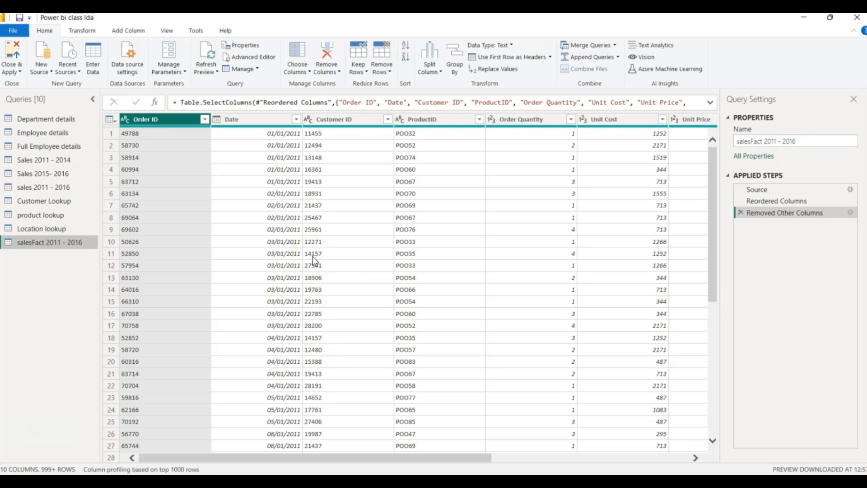
Step: Compare the ID columns of salesFact 2011 - 2016 with the Customer, product and Location lookup tables
left_click(253, 239)
left_click(42, 204)
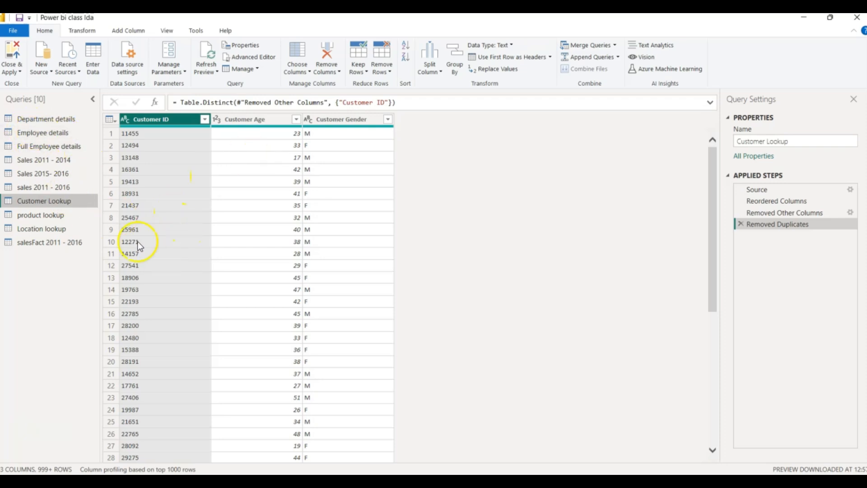
left_click(21, 217)
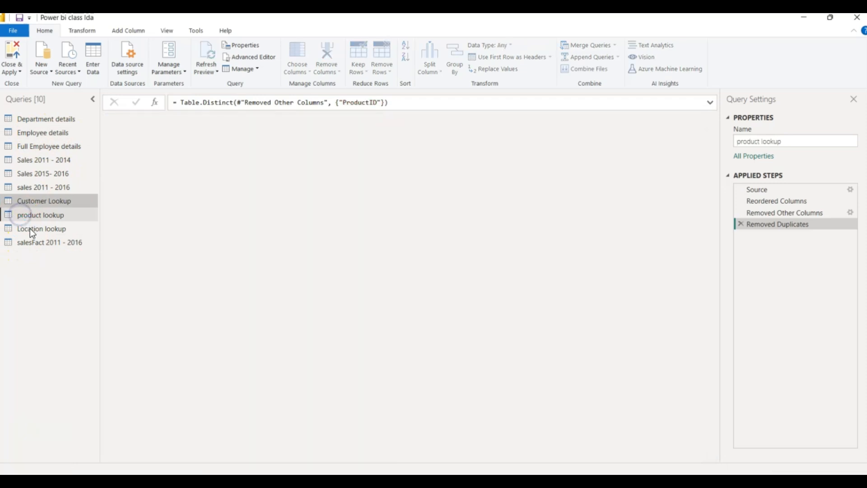
left_click(30, 228)
left_click(30, 242)
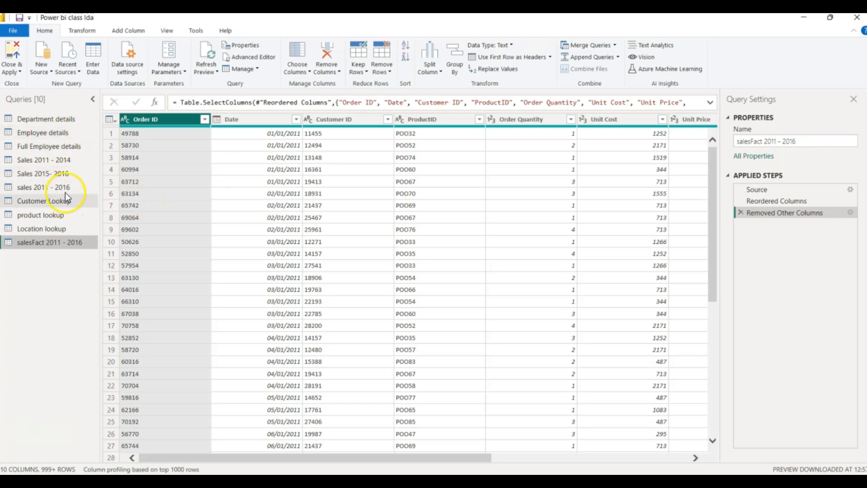
left_click(42, 203)
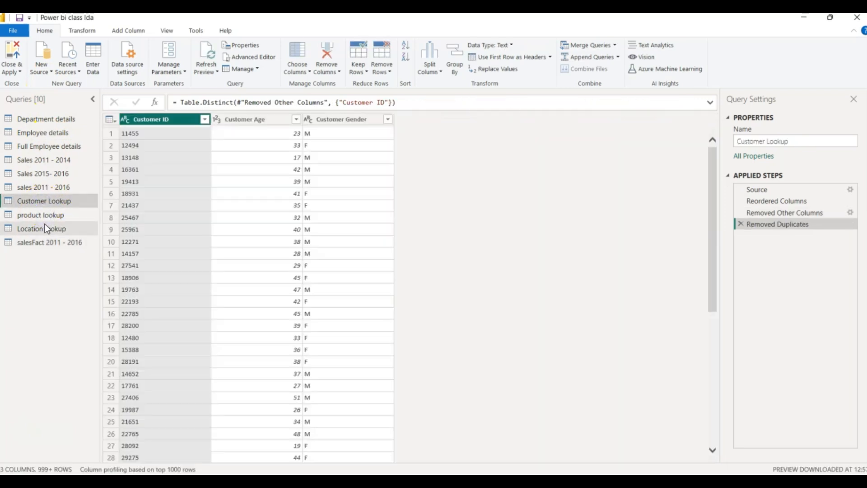
left_click(45, 223)
left_click(43, 244)
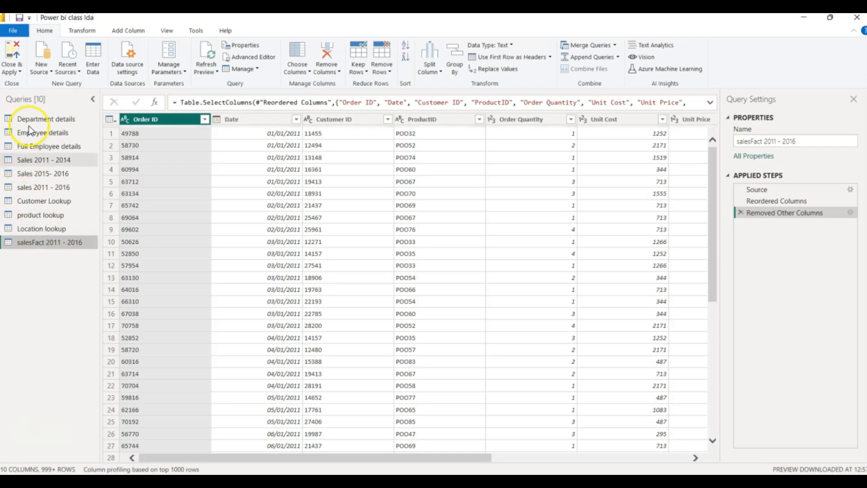
Step: Review the Department, Employee and Full Employee details queries and the three original sales queries
left_click(39, 120)
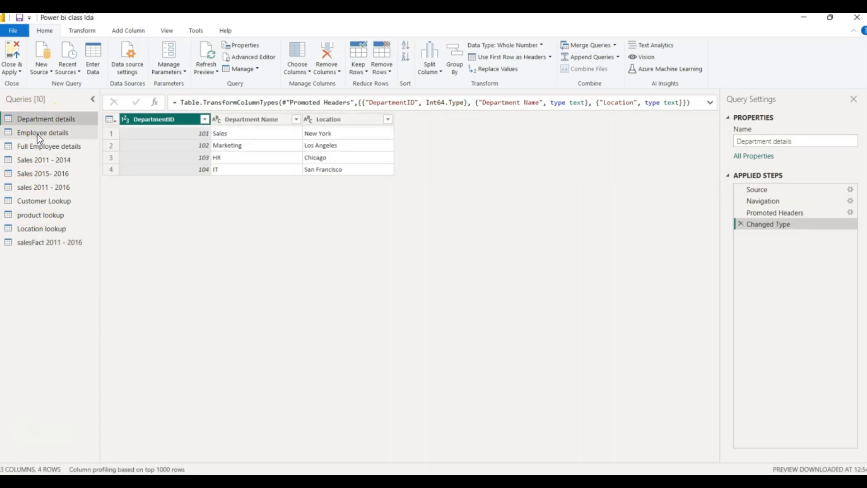
left_click(37, 133)
left_click(36, 147)
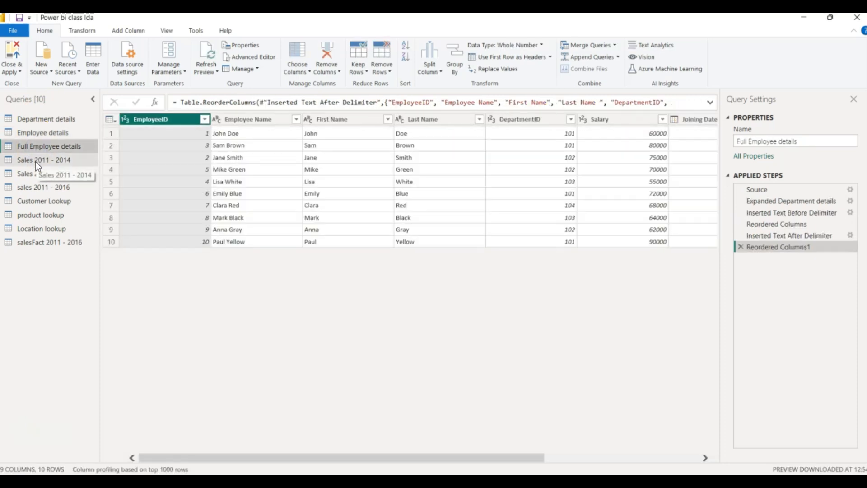
left_click(36, 162)
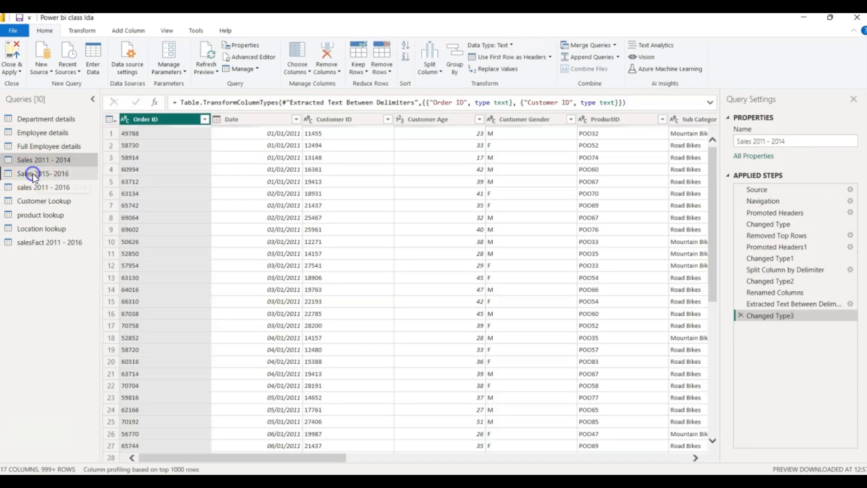
left_click(33, 174)
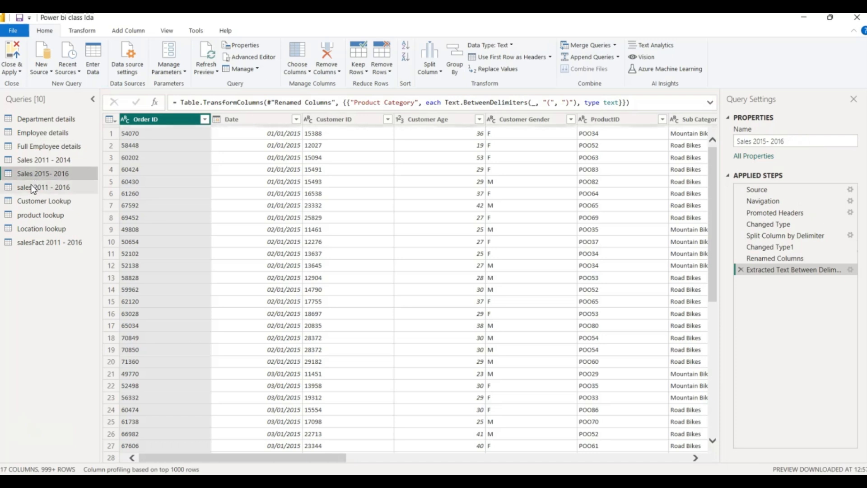
left_click(30, 187)
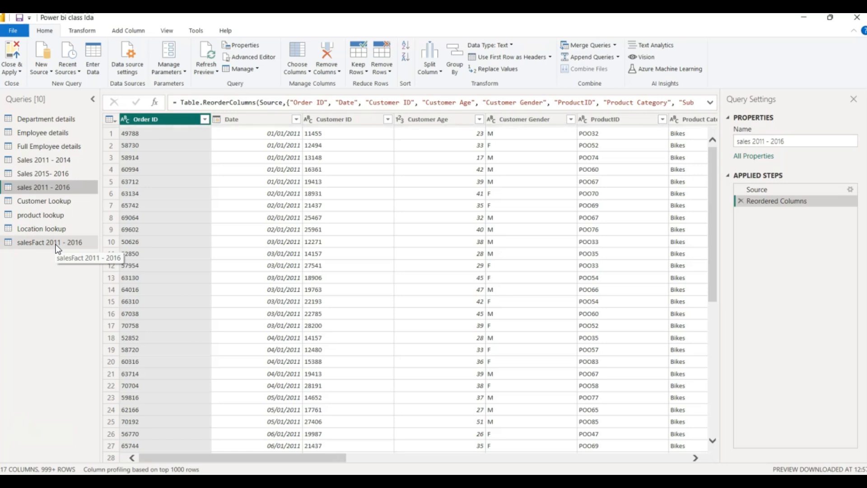
Step: Exclude the Department details query from report refresh and disable its load, accepting the possible data loss
left_click(44, 116)
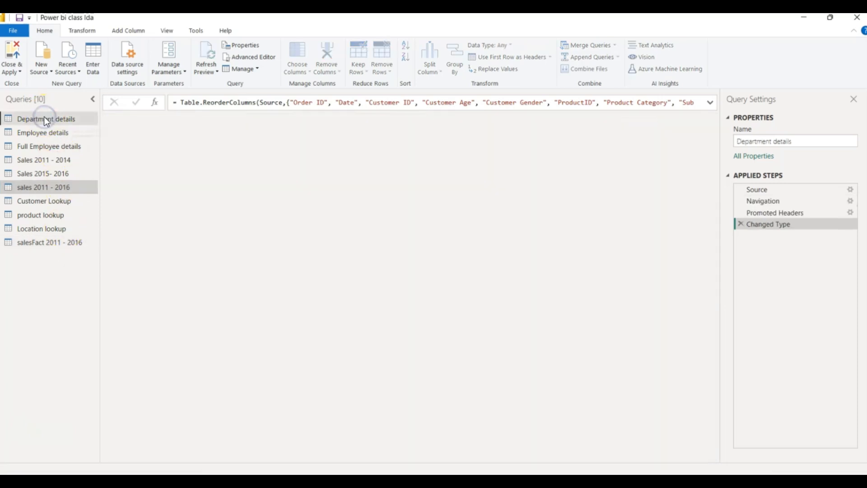
right_click(44, 117)
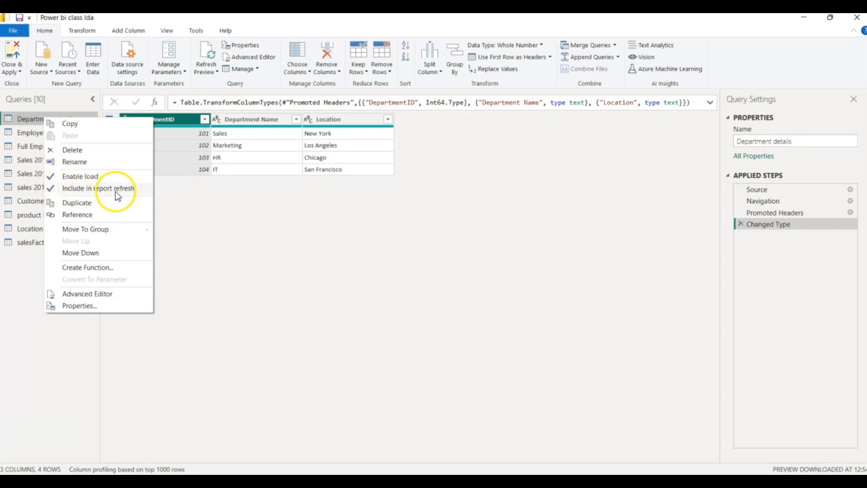
left_click(52, 187)
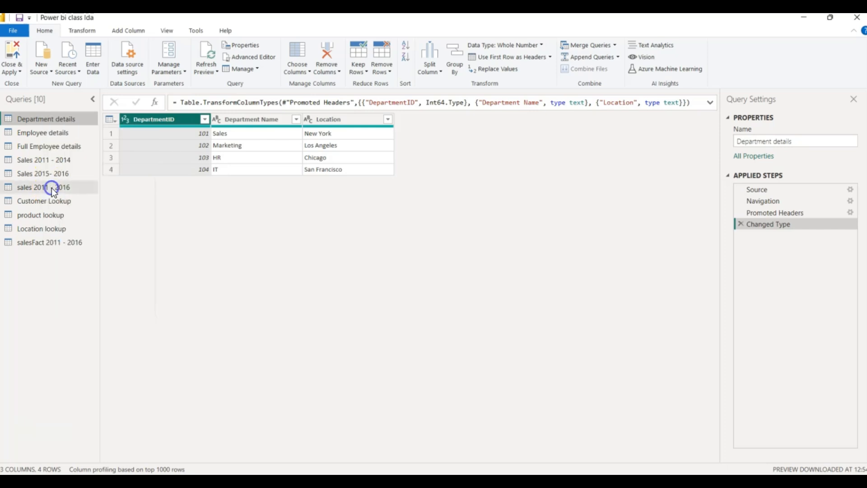
right_click(42, 121)
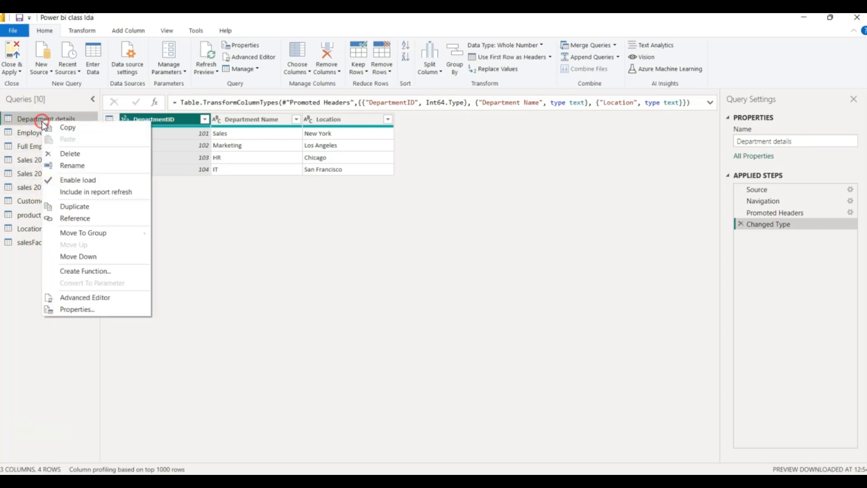
left_click(56, 180)
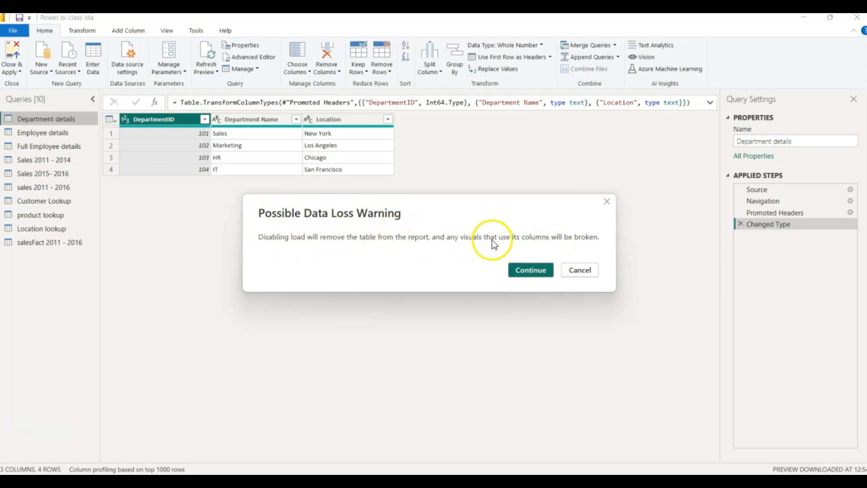
left_click(532, 269)
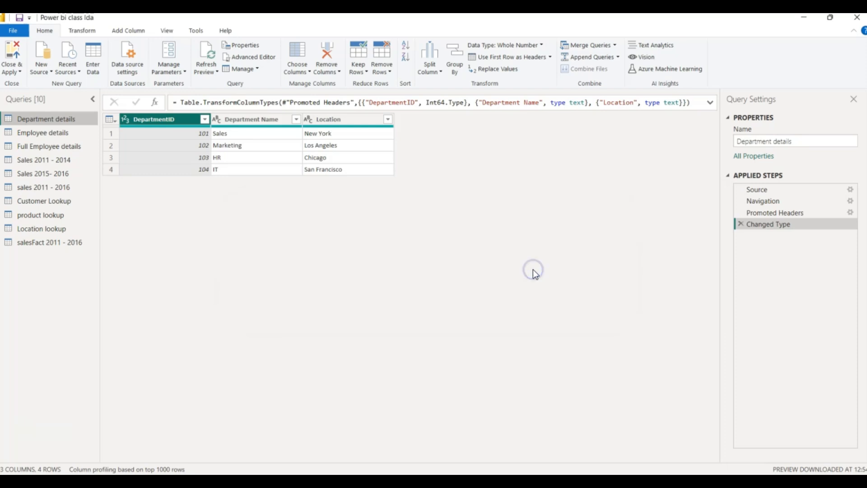
Step: Turn off report refresh and loading for the Employee details query, accepting the possible data loss
right_click(53, 134)
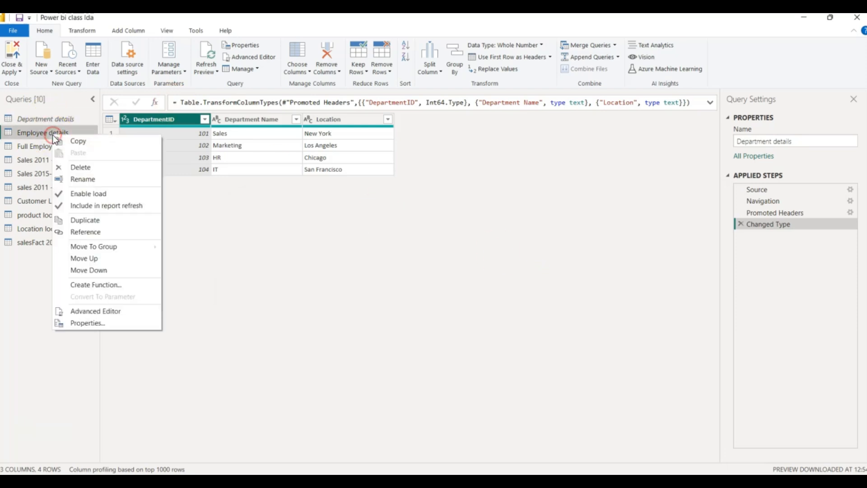
left_click(59, 207)
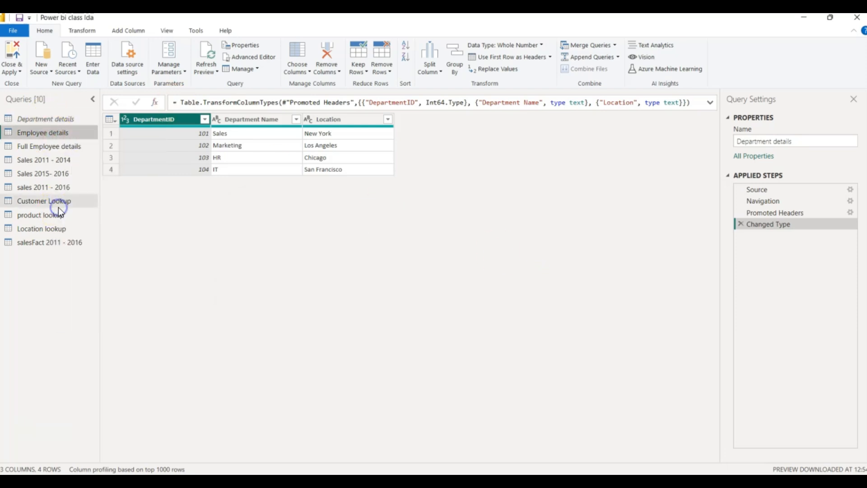
right_click(36, 134)
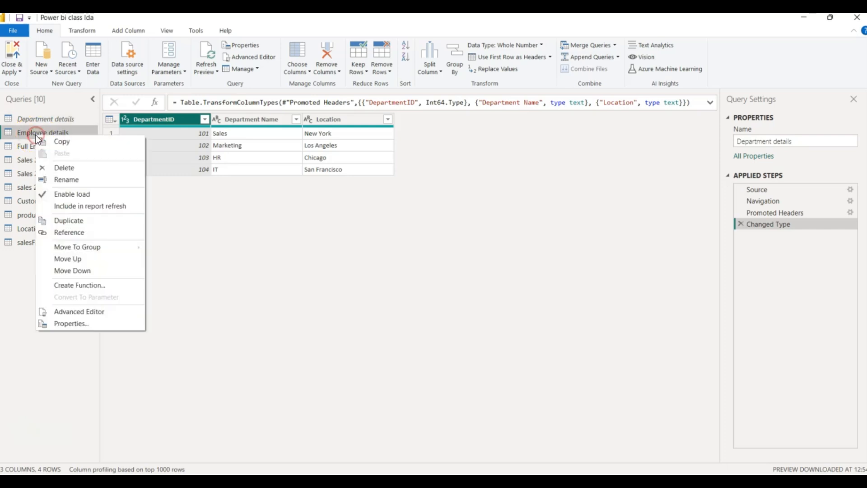
left_click(45, 195)
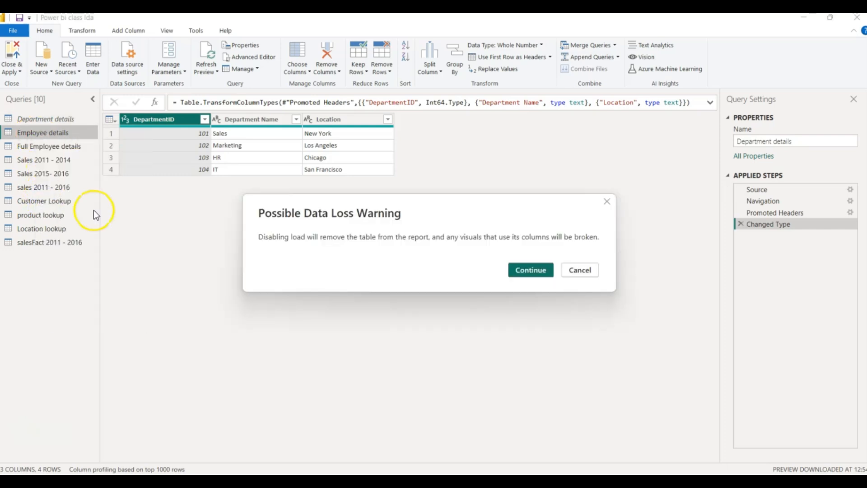
left_click(531, 270)
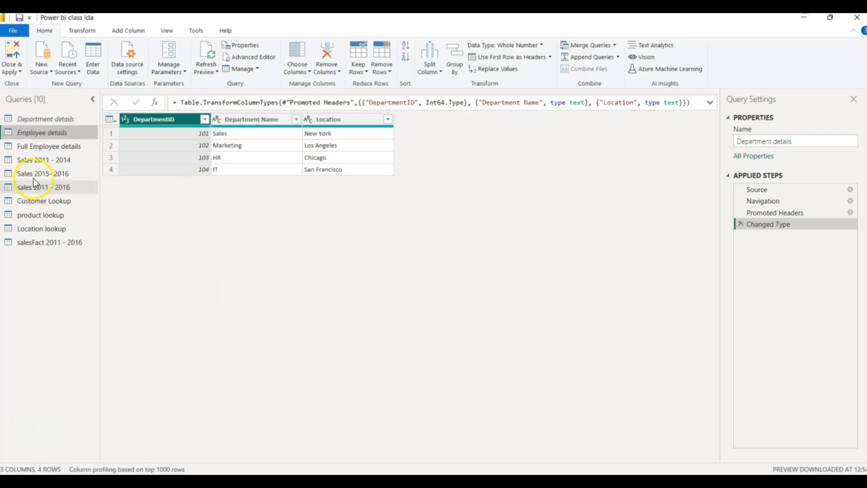
Step: Exclude the Full Employee details query from report refresh and disable its load, accepting the possible data loss
right_click(21, 150)
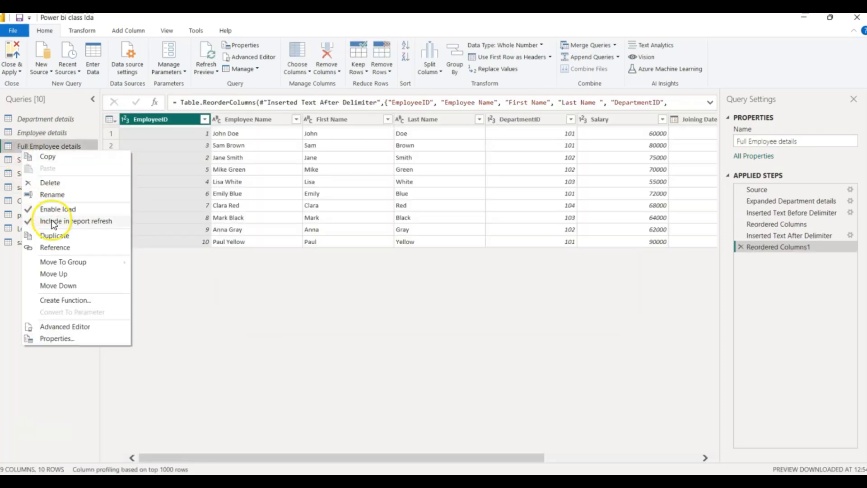
left_click(29, 221)
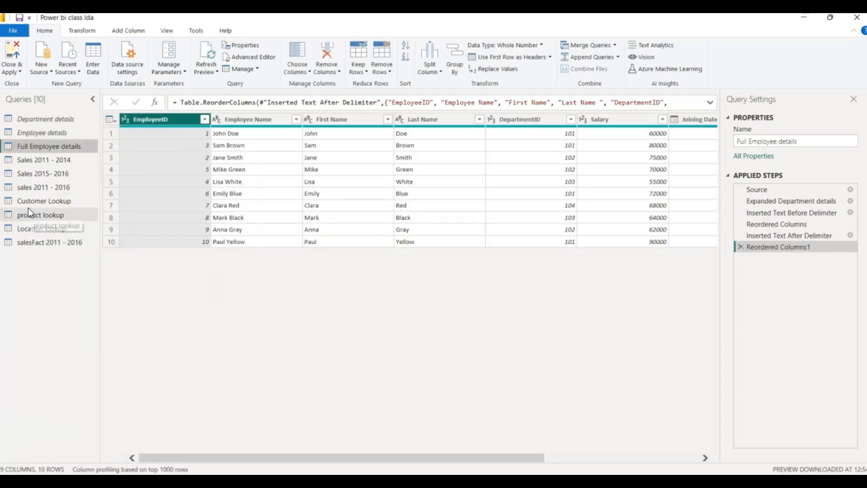
right_click(40, 148)
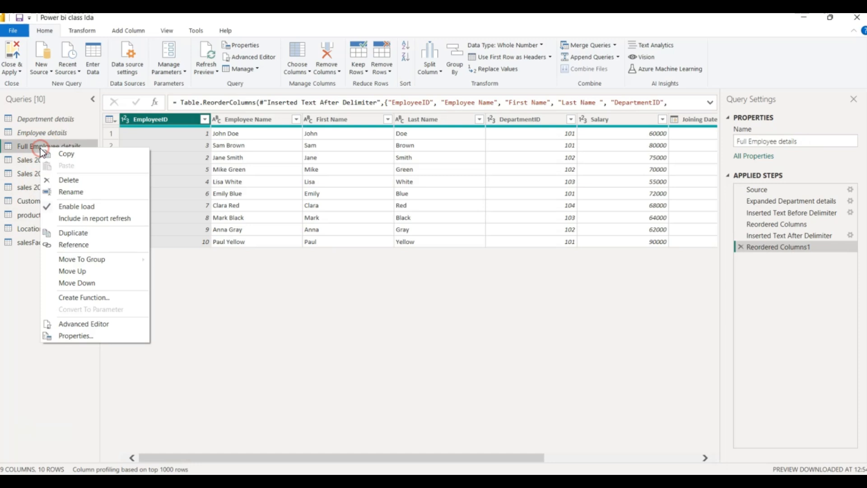
left_click(48, 208)
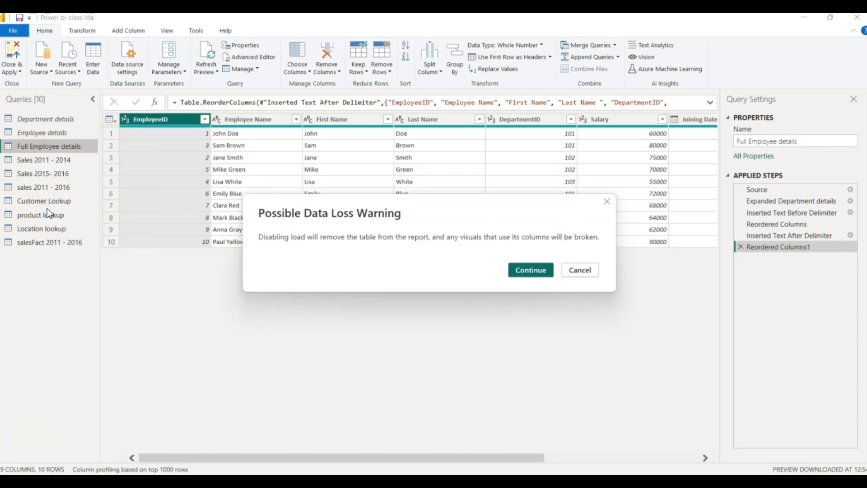
left_click(519, 271)
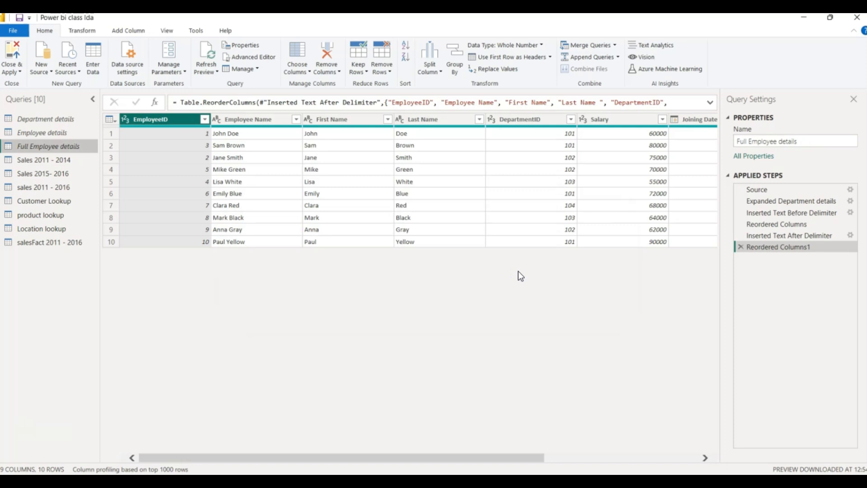
Step: Exclude the Sales 2011 - 2014 query from report refresh and disable its load
right_click(40, 160)
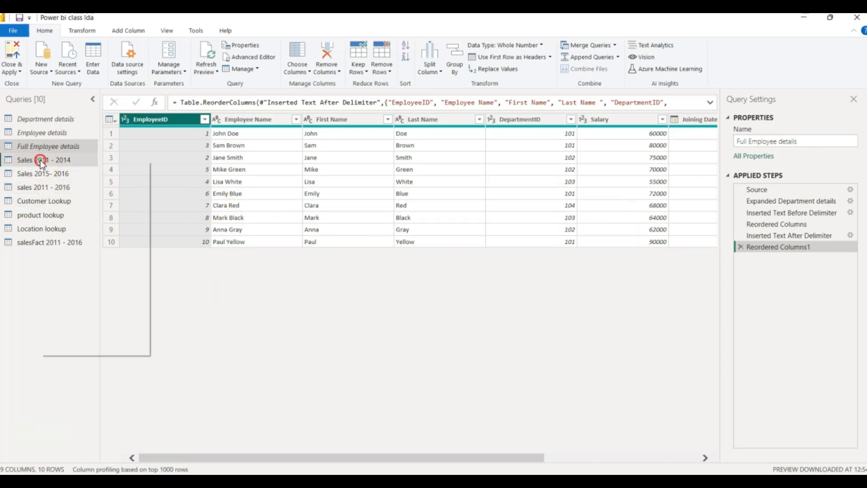
left_click(47, 231)
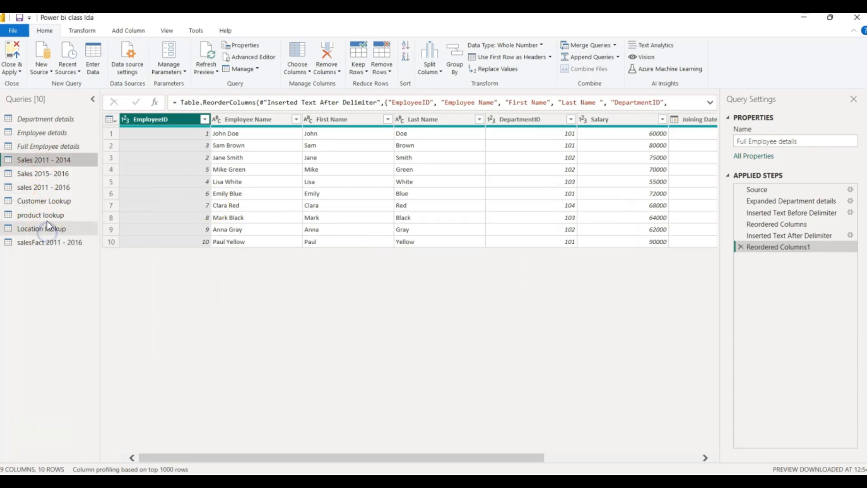
right_click(53, 164)
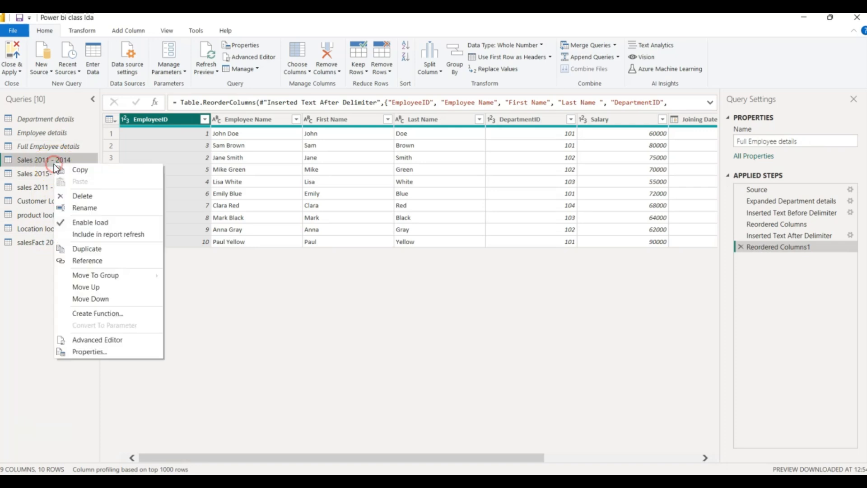
left_click(72, 222)
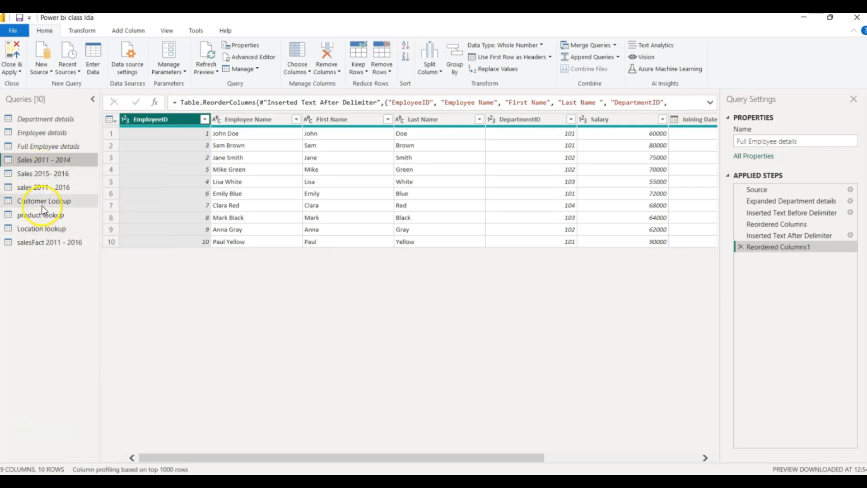
left_click(25, 187)
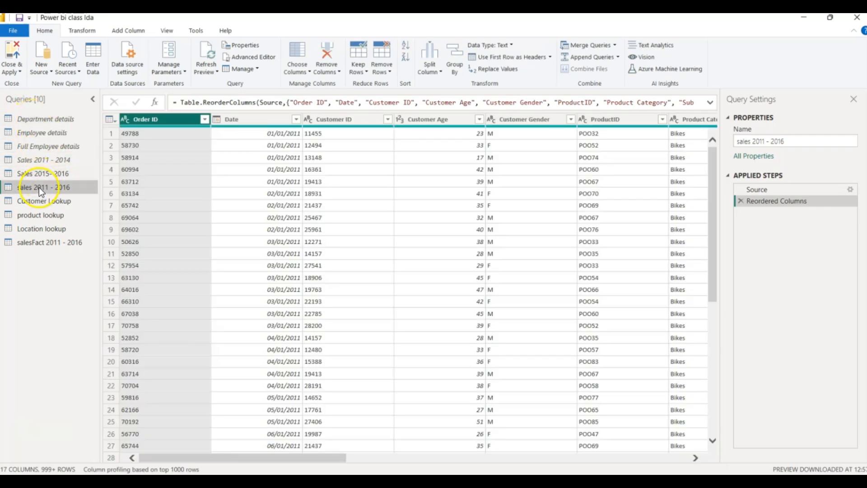
left_click(30, 175)
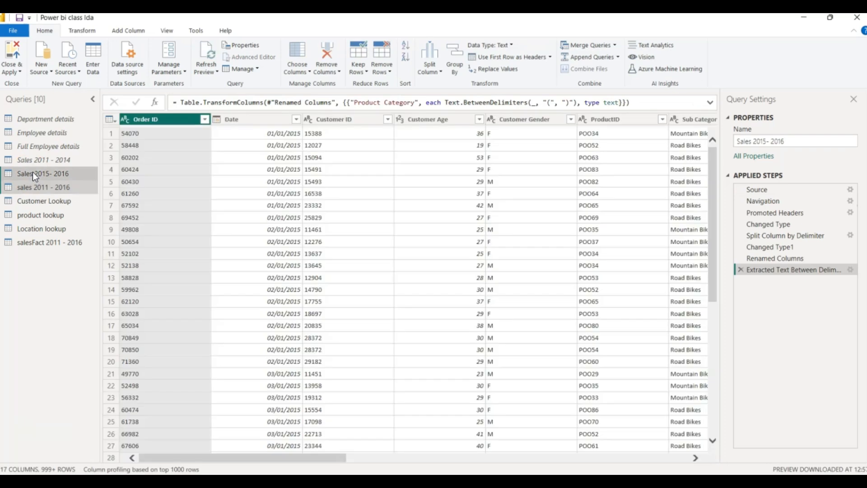
left_click(24, 118)
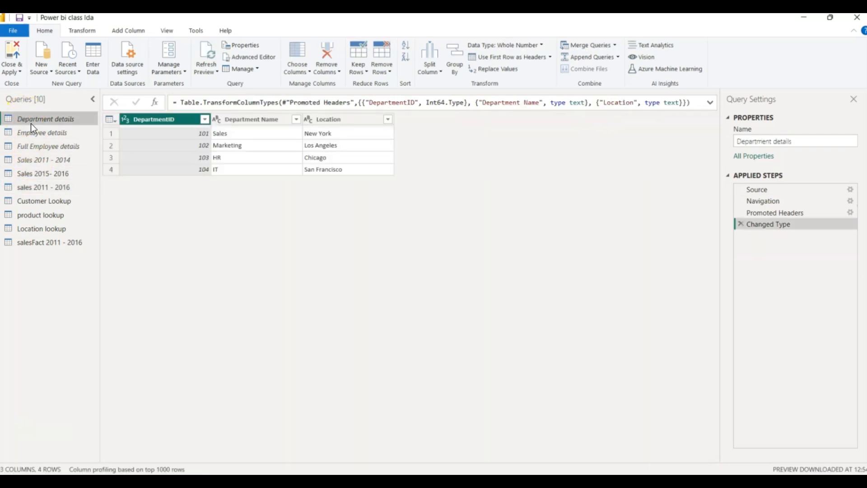
left_click(39, 173)
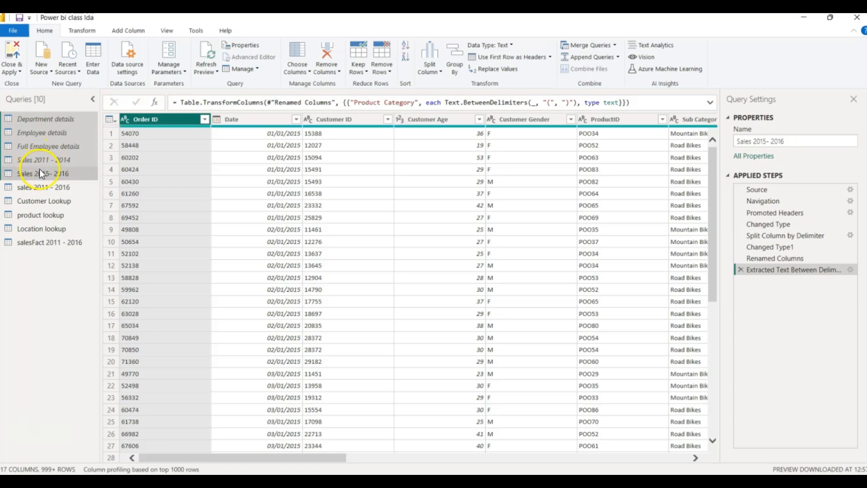
right_click(40, 173)
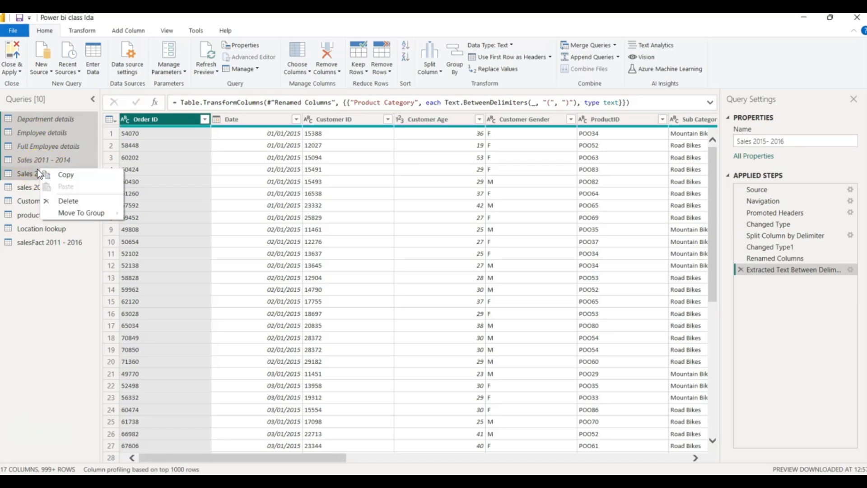
left_click(80, 160)
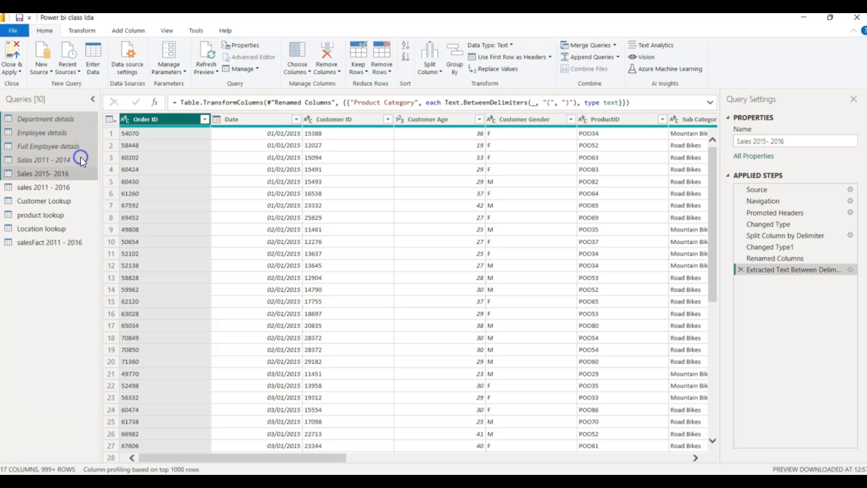
left_click(40, 160)
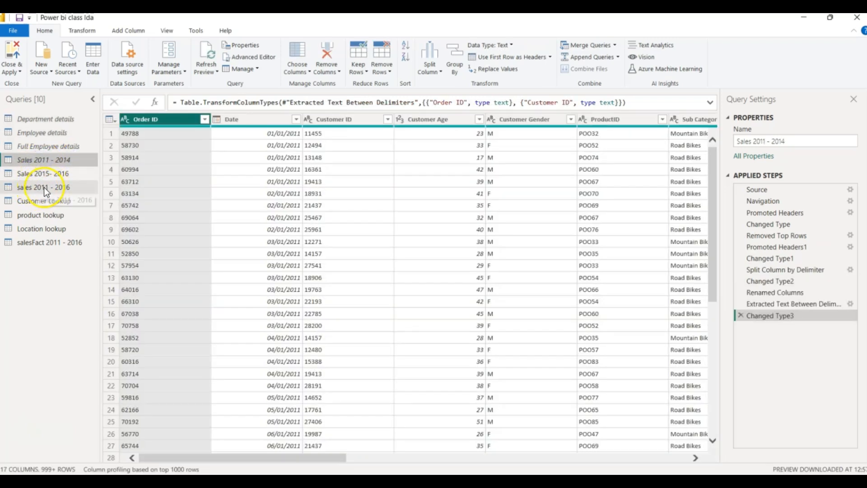
Step: Delete the Department details, Employee details and Full Employee details queries together and confirm the deletion
left_click(26, 121)
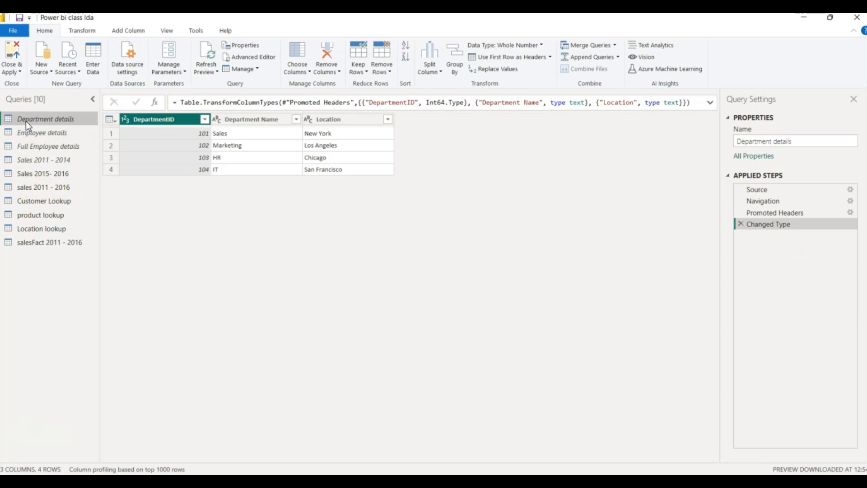
left_click(34, 147, "shift")
right_click(34, 147)
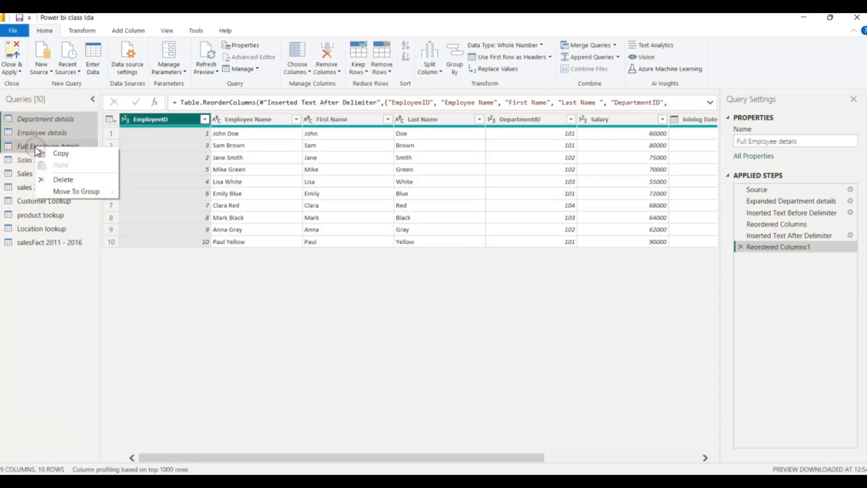
left_click(62, 179)
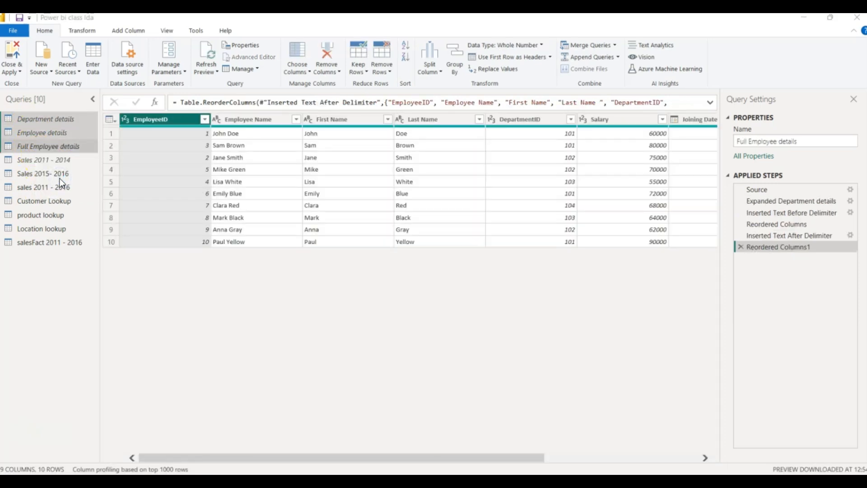
left_click(482, 269)
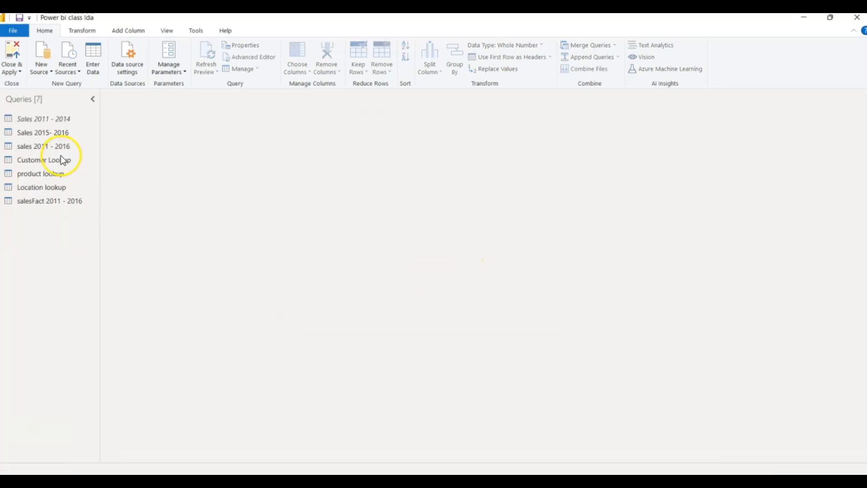
Step: Check the load and report refresh settings of the Sales 2011 - 2014 query
left_click(33, 123)
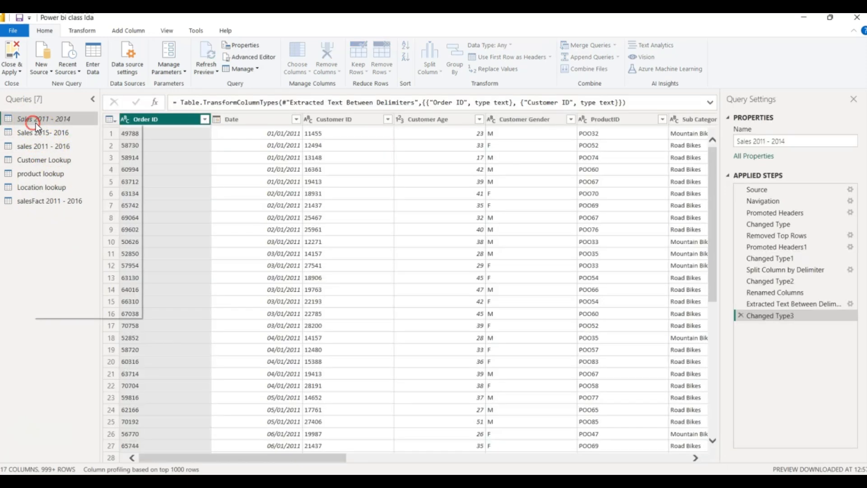
right_click(36, 122)
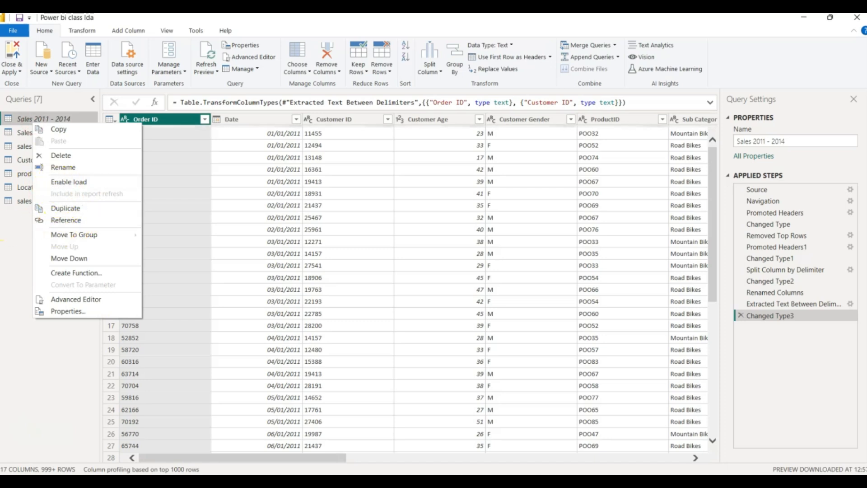
left_click(15, 279)
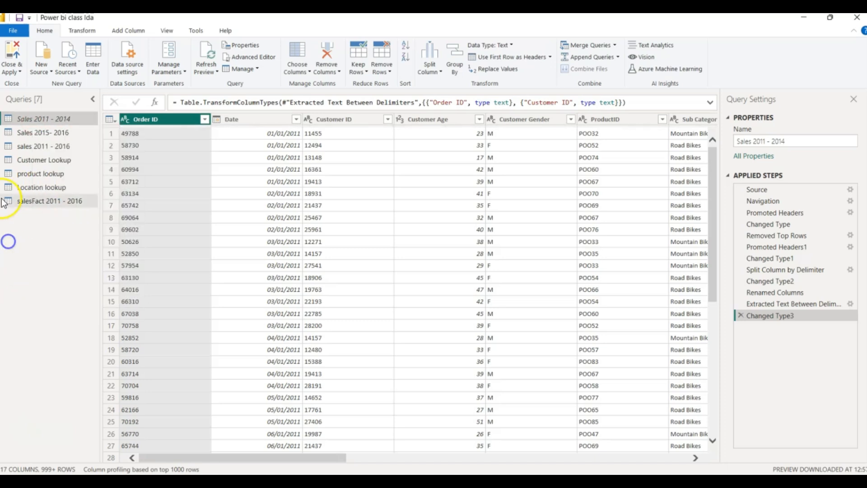
Step: Exclude the Sales 2015- 2016 query from report refresh and disable its load
right_click(26, 135)
left_click(33, 209)
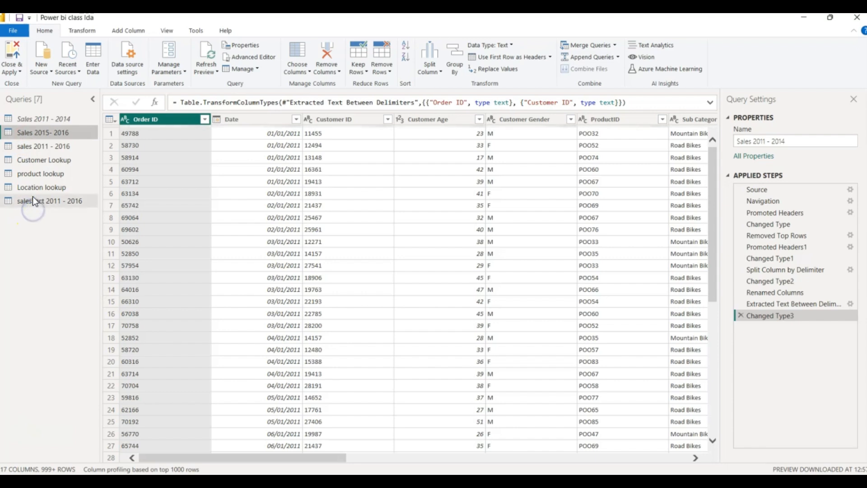
right_click(36, 131)
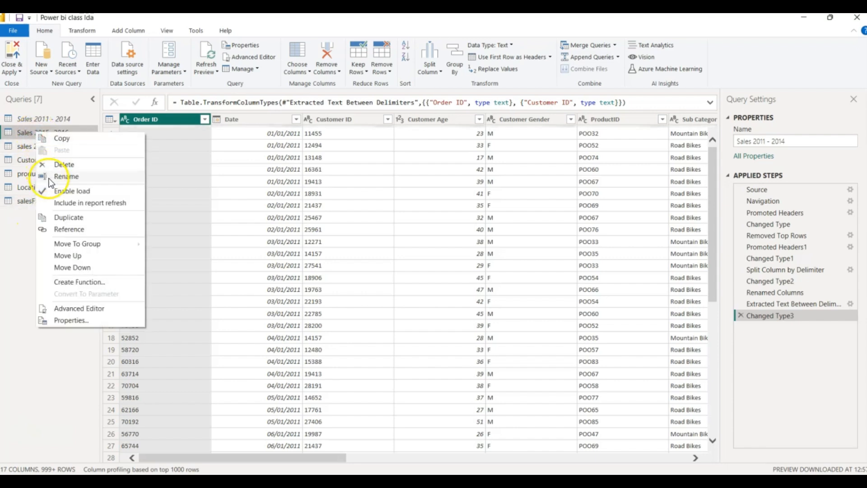
left_click(43, 192)
Step: Turn off report refresh and loading for the combined sales 2011 - 2016 query
right_click(27, 147)
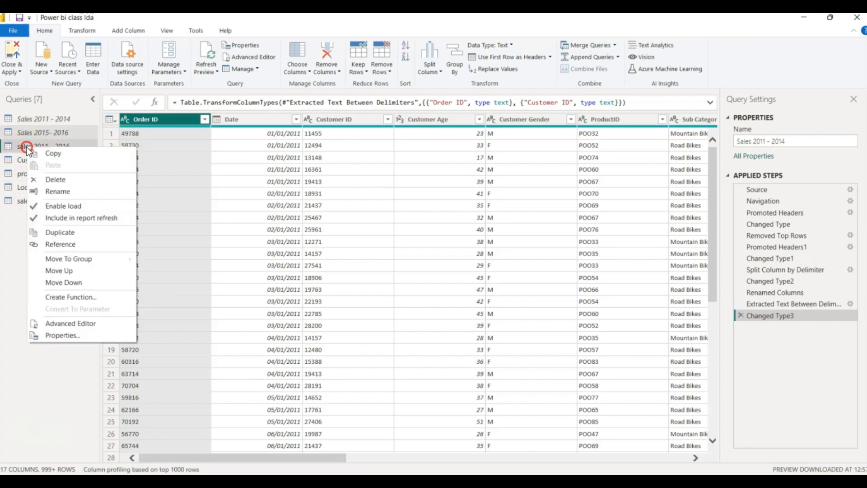
left_click(32, 216)
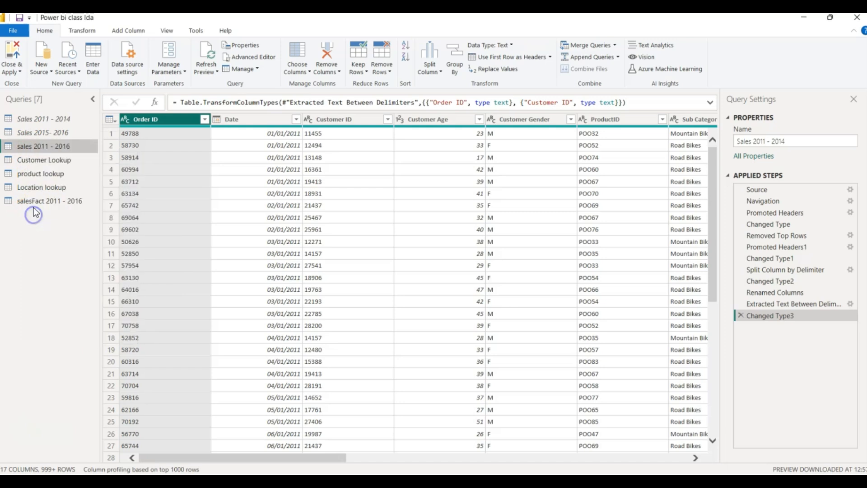
right_click(22, 148)
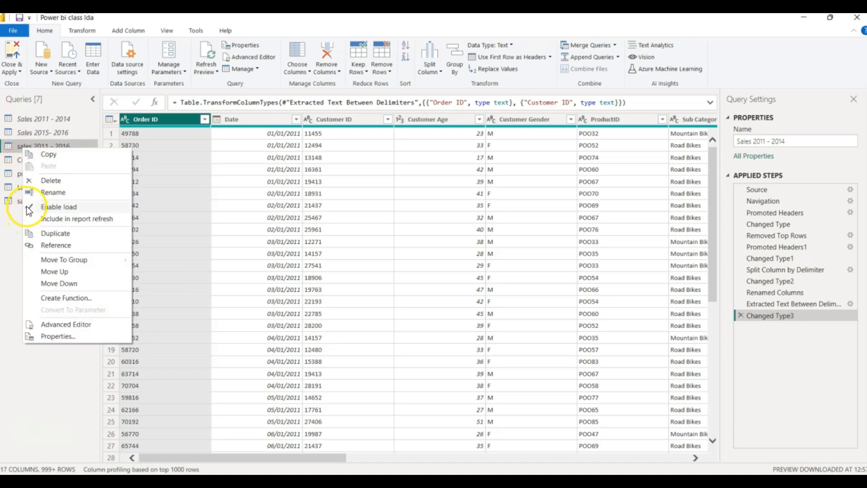
left_click(27, 206)
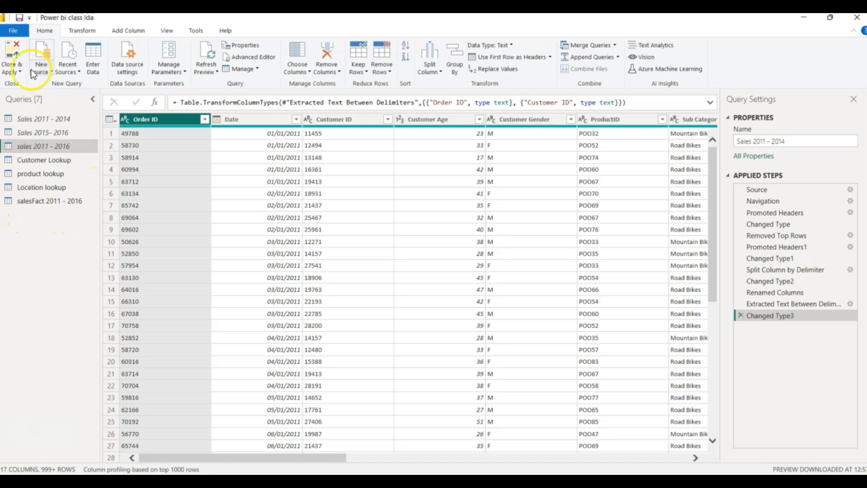
Step: Apply all pending query changes to the report and close the query editor
left_click(69, 31)
left_click(43, 34)
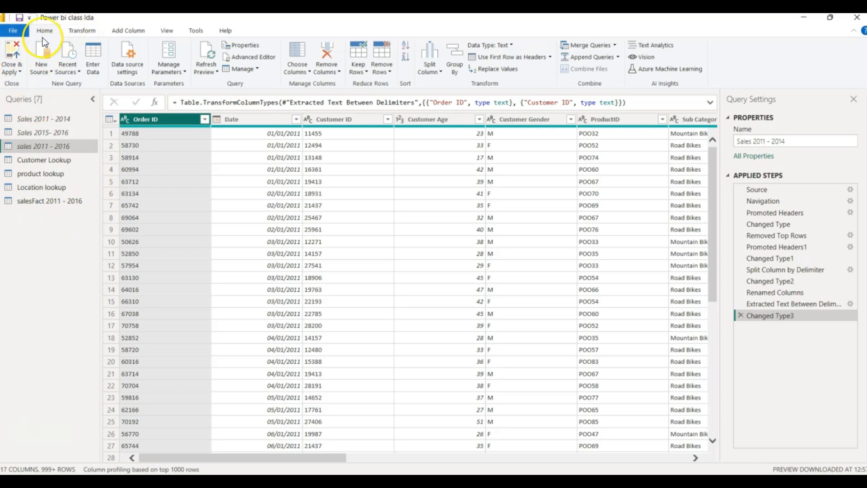
left_click(20, 73)
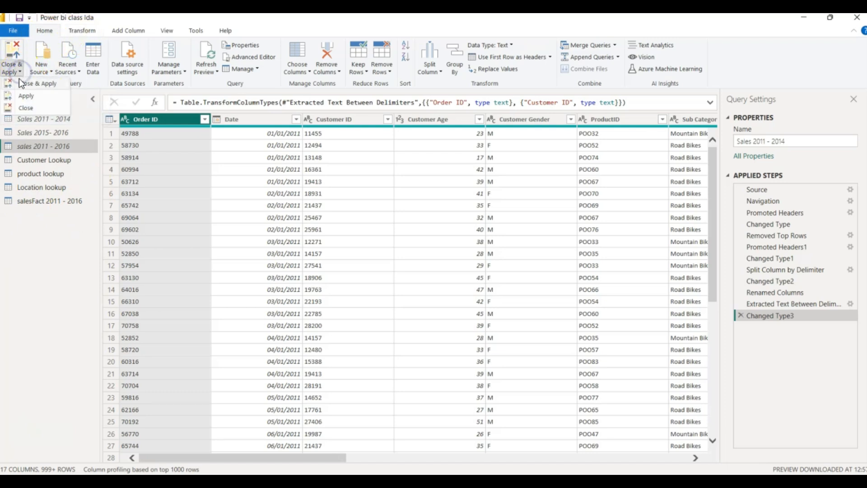
left_click(28, 82)
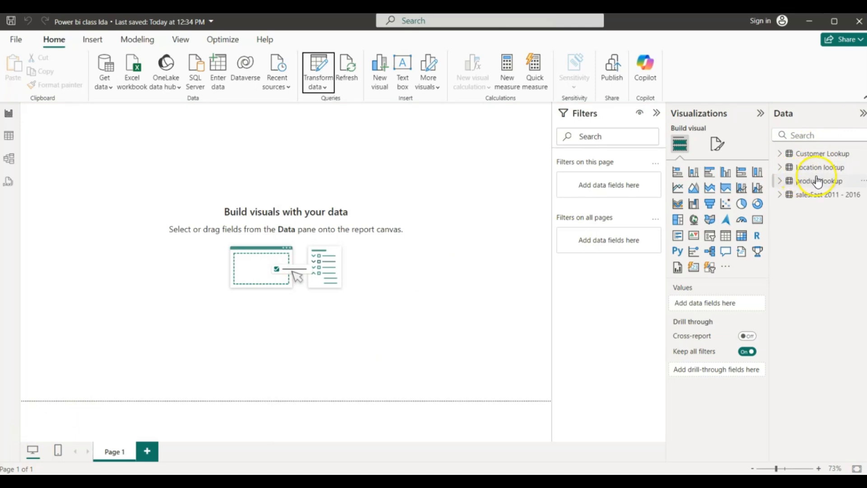
Step: Check the loaded tables and their relationships in the model view, and return to the report view
mouse_move(824, 199)
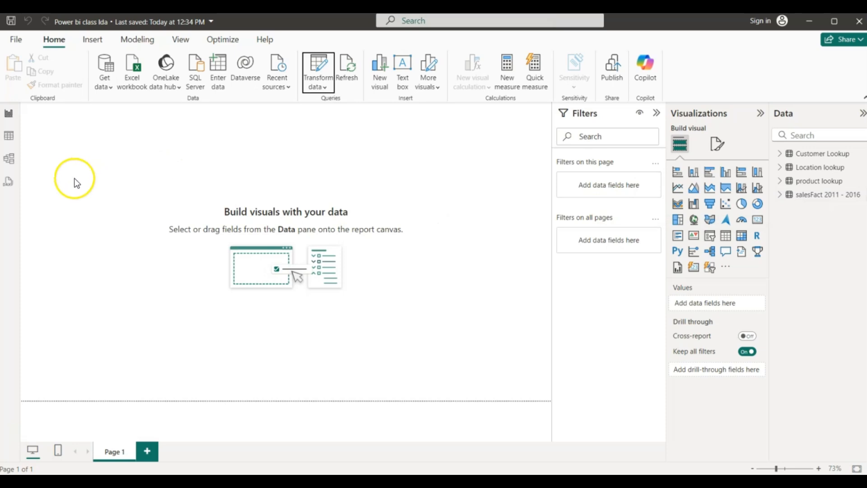
left_click(11, 163)
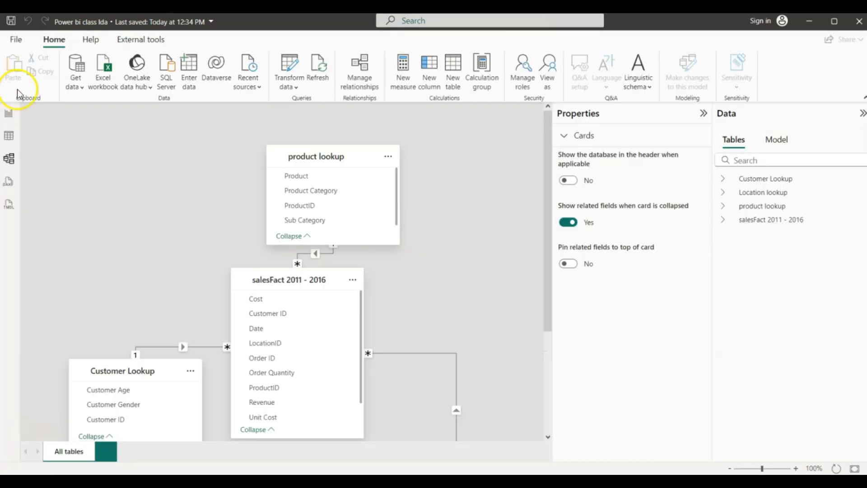
left_click(8, 116)
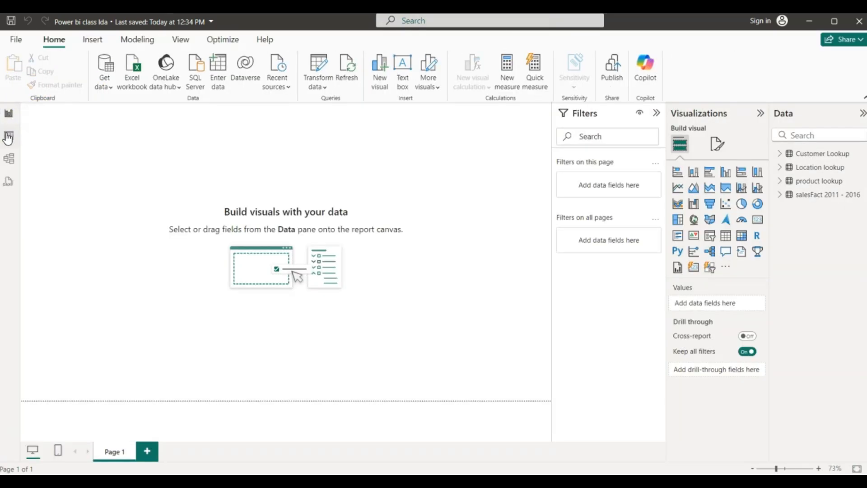
Step: Review the loaded rows of the Customer Lookup and salesFact 2011 - 2016 tables in the table view
left_click(8, 136)
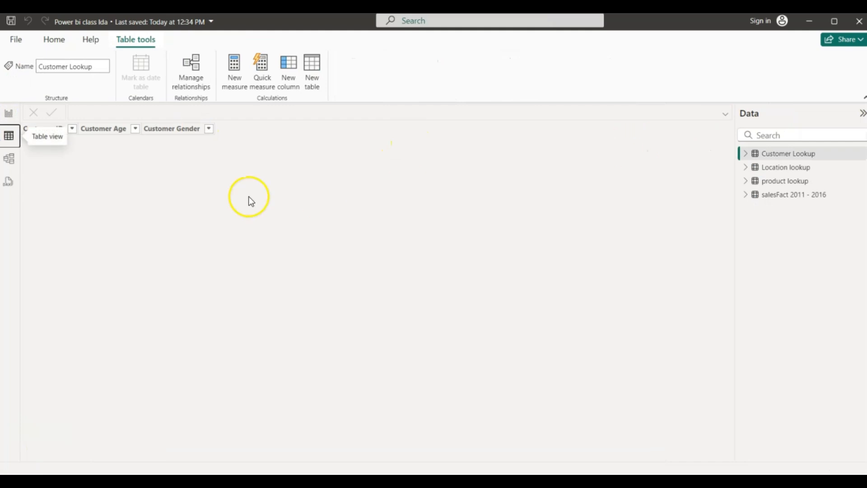
left_click(778, 156)
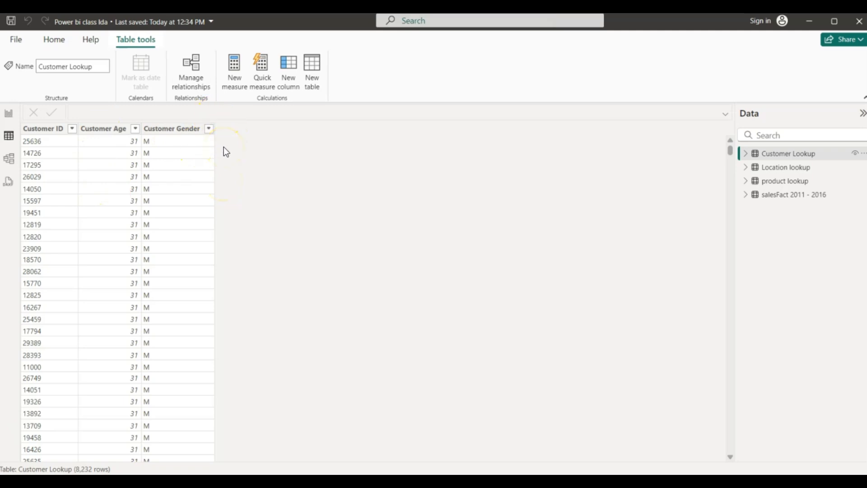
left_click(793, 194)
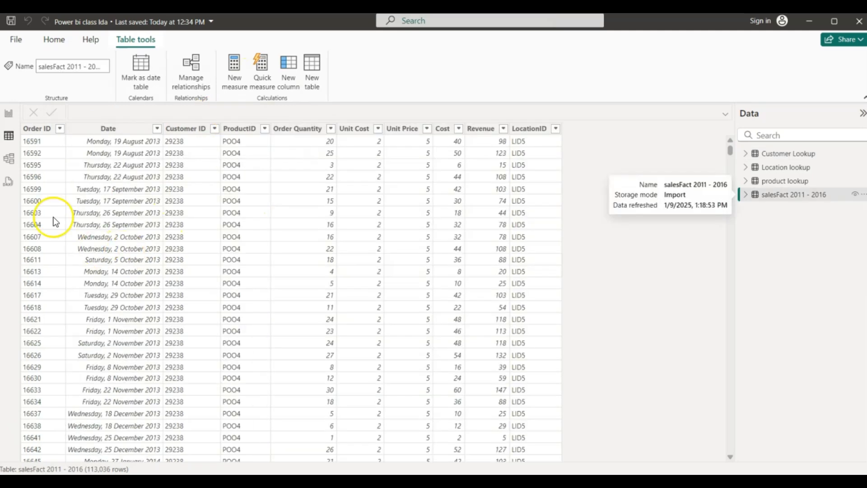
Step: Fit the model diagram to the screen and inspect the relationships linking each lookup table to salesFact 2011 - 2016
left_click(11, 158)
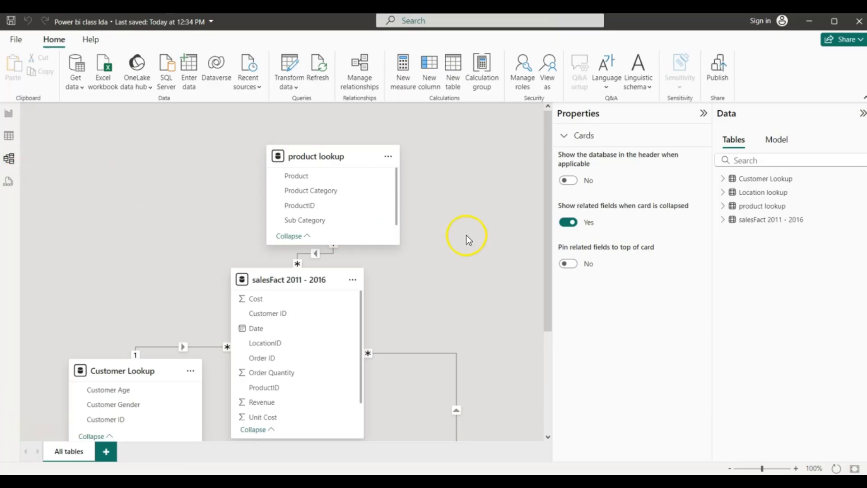
left_click_drag(548, 246, 535, 278)
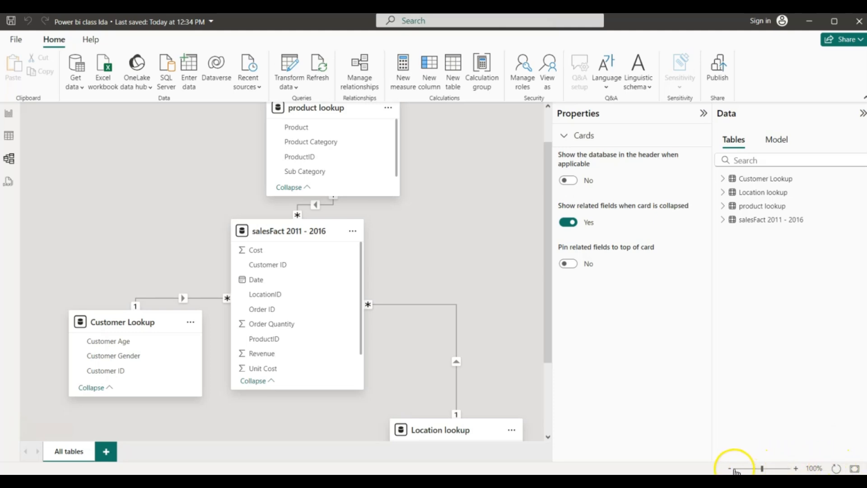
left_click(854, 468)
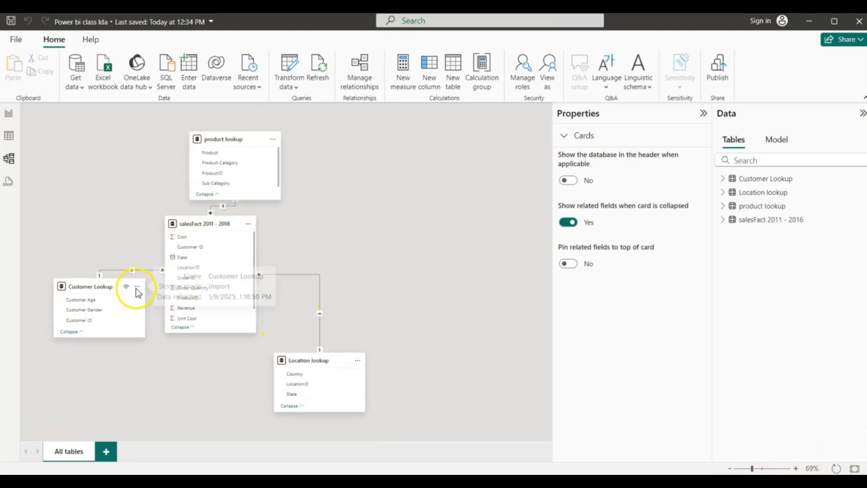
left_click(117, 269)
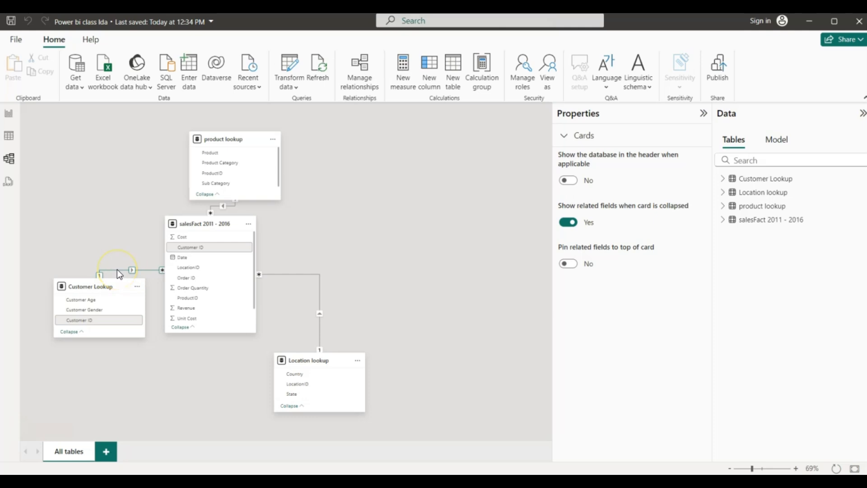
left_click(221, 208)
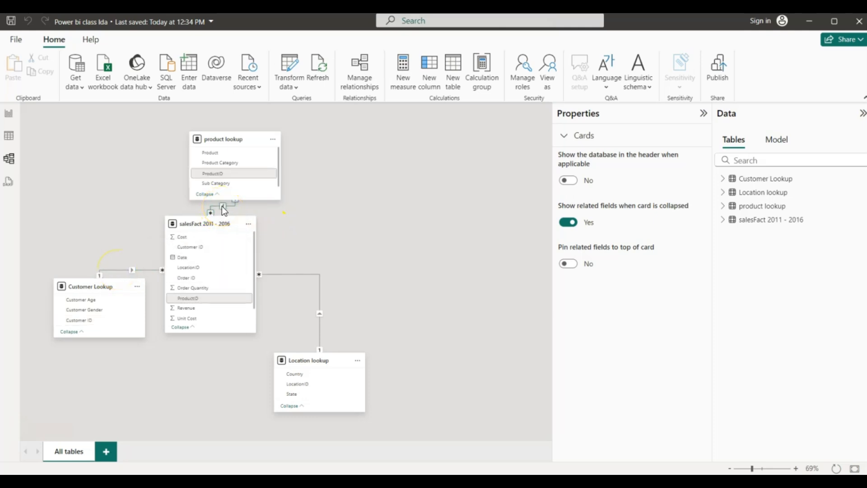
left_click(317, 312)
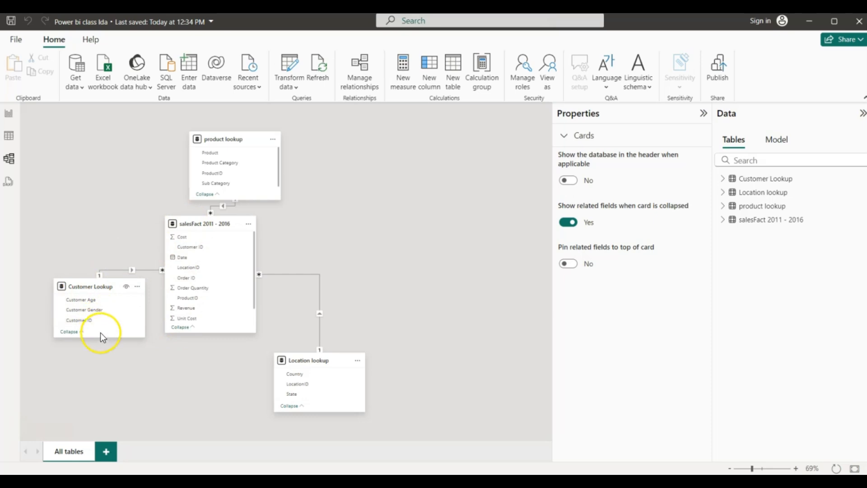
Step: Make the Customer Lookup card taller and space the Location lookup, Customer Lookup and salesFact 2011 - 2016 cards farther apart in the diagram
left_click_drag(100, 337, 104, 366)
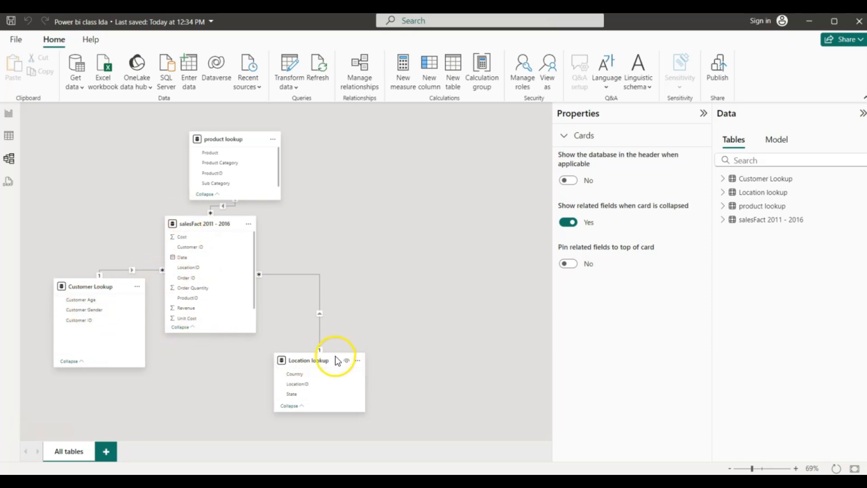
left_click_drag(335, 356, 394, 317)
left_click_drag(72, 287, 61, 297)
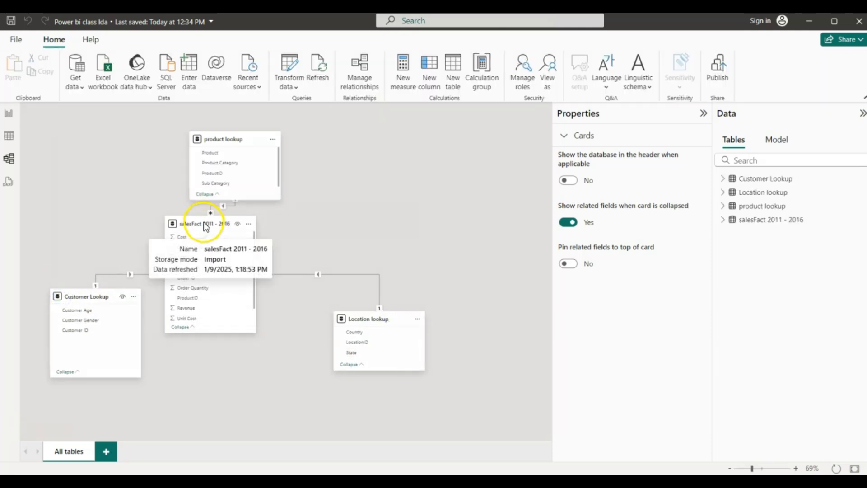
left_click_drag(215, 223, 229, 250)
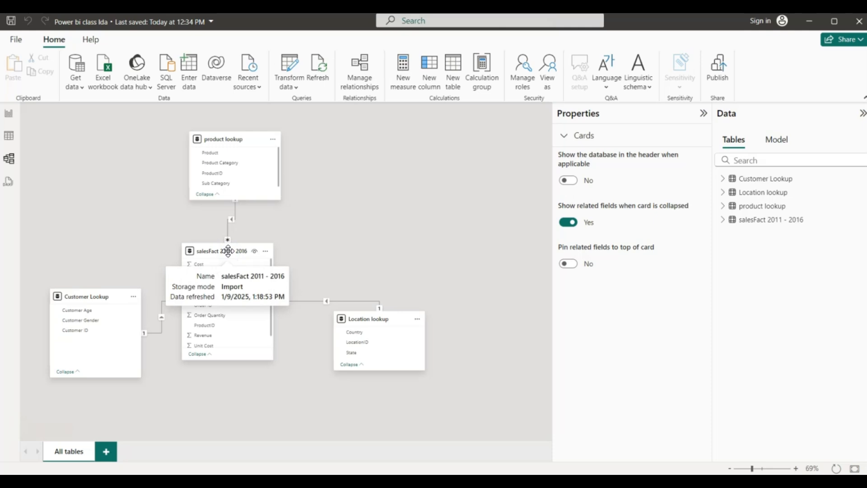
Step: Delete the relationship between product lookup and salesFact 2011 - 2016
right_click(234, 210)
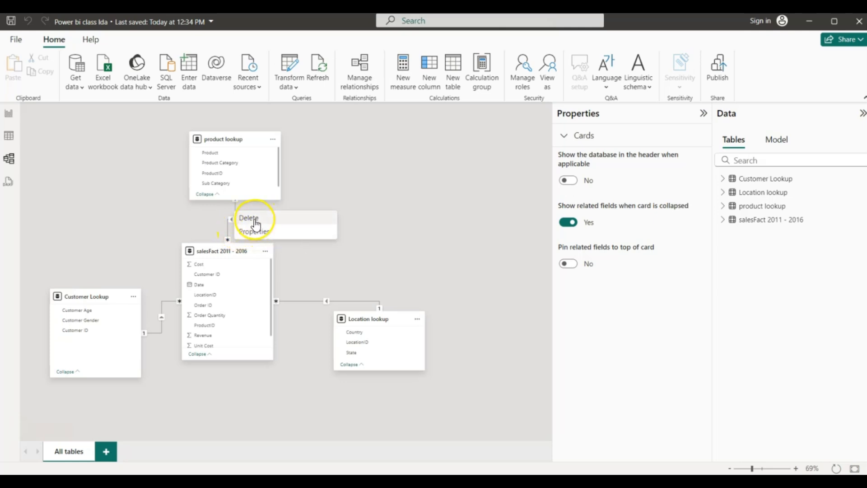
left_click(254, 219)
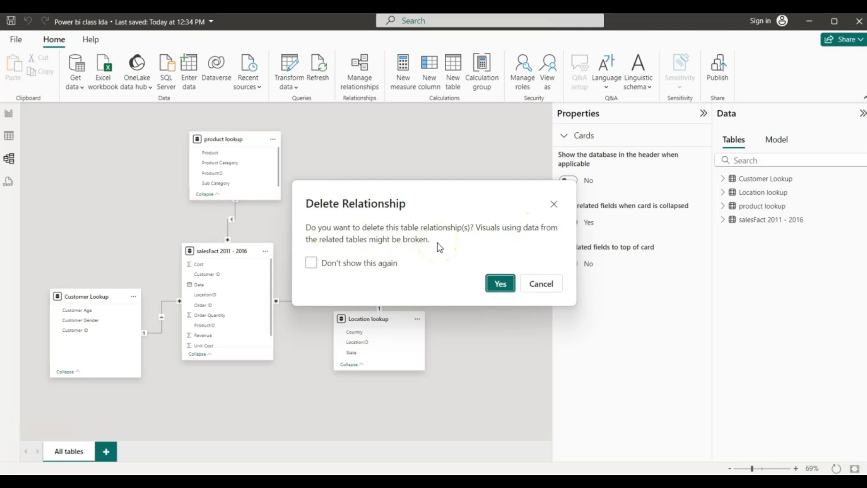
left_click(499, 283)
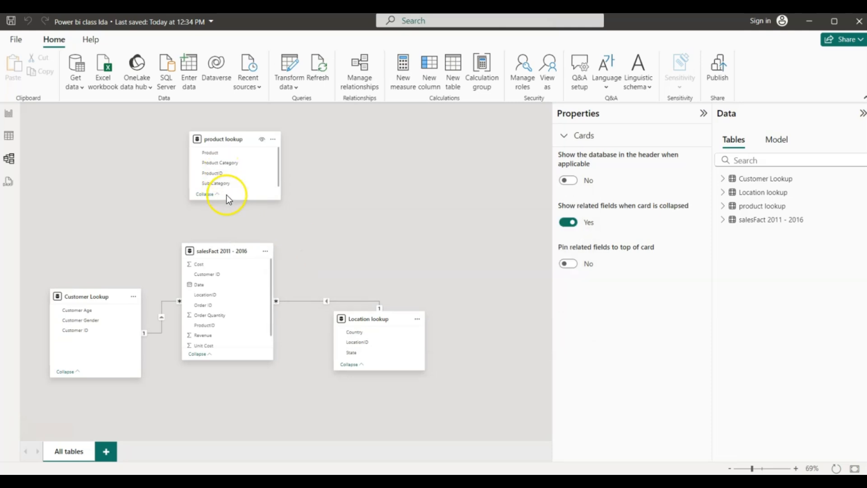
Step: Make the product lookup card taller and create an active one-to-many, single-direction relationship from its ProductID to ProductID in salesFact 2011 - 2016
left_click_drag(232, 200, 232, 219)
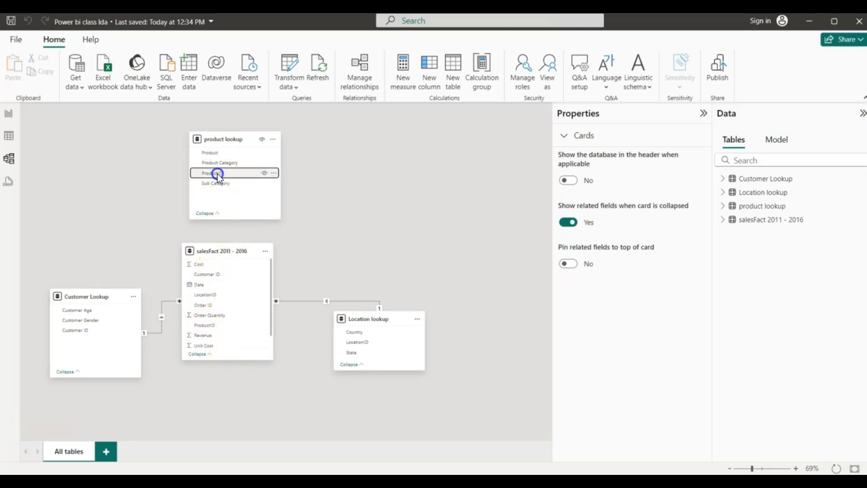
left_click_drag(217, 173, 205, 326)
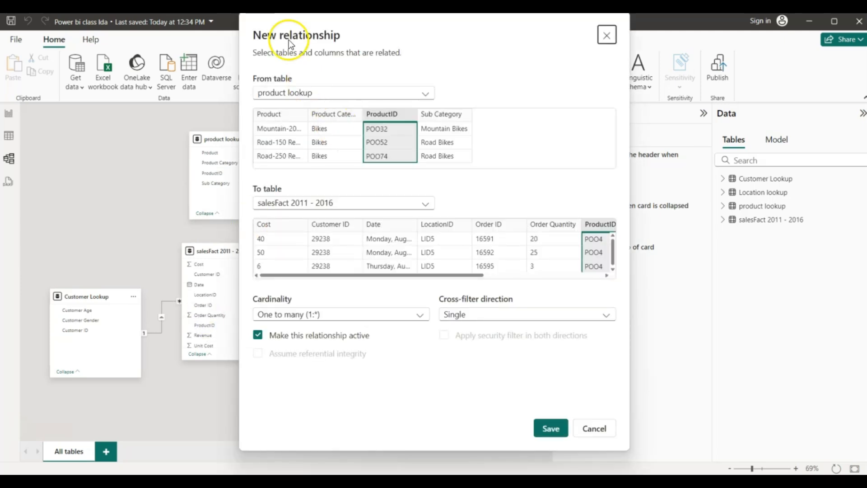
left_click_drag(280, 27, 273, 25)
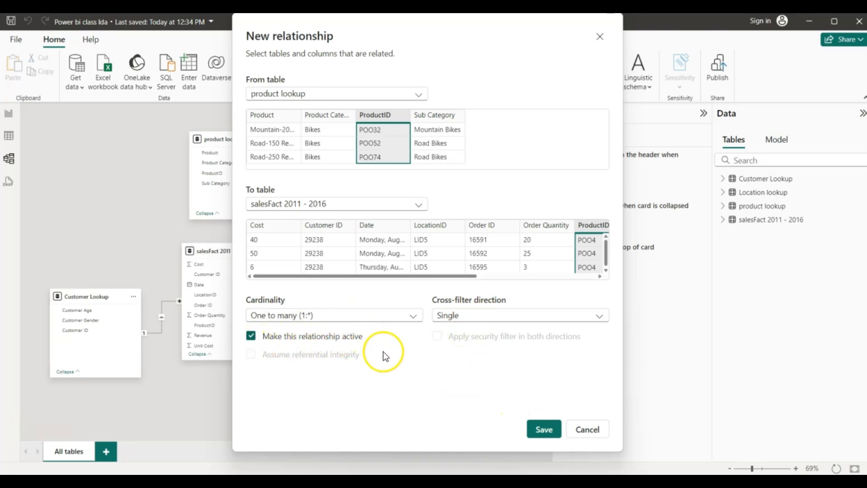
left_click(544, 428)
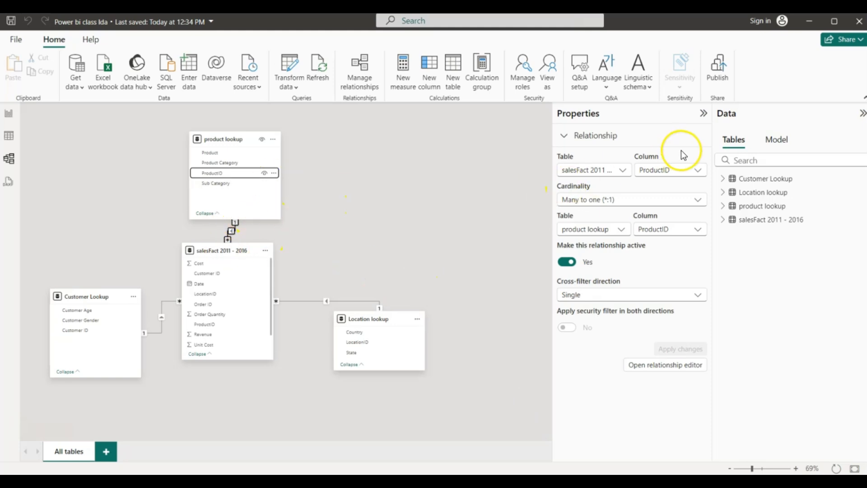
Step: Hide the relationship properties, review the semantic model's contents and return to the table list
left_click(703, 114)
left_click(703, 115)
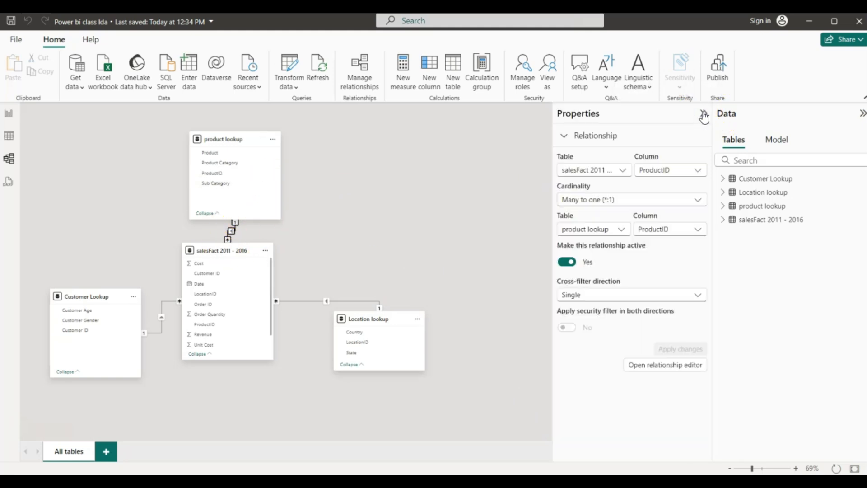
left_click(702, 114)
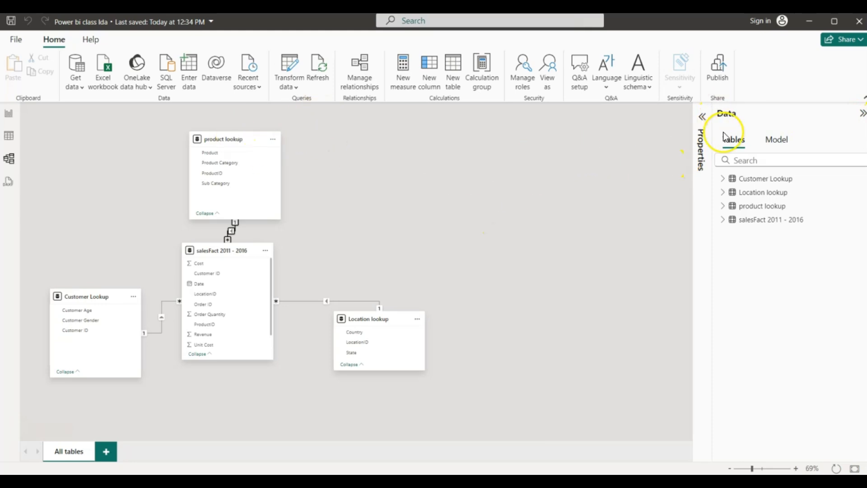
left_click(771, 143)
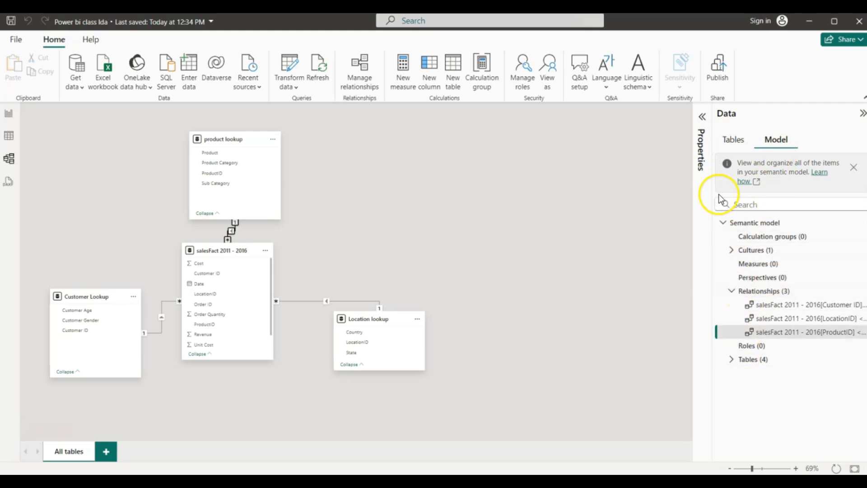
left_click(726, 140)
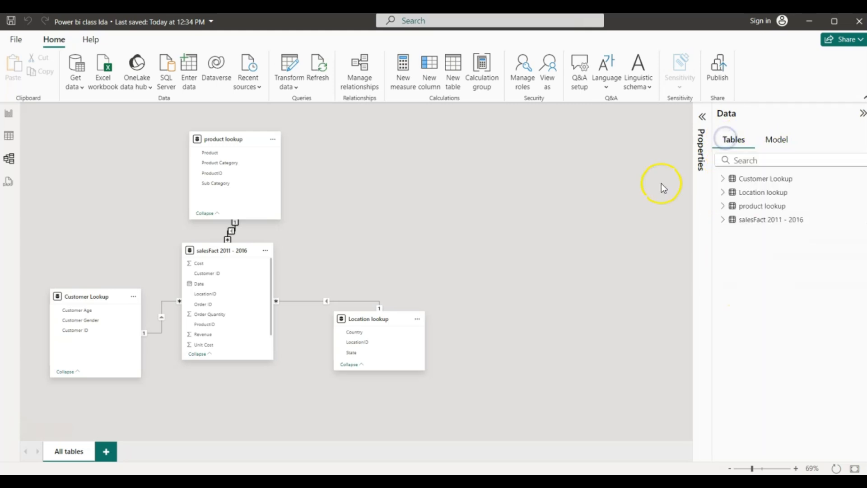
Step: Move the Location lookup, Customer Lookup and salesFact 2011 - 2016 cards lower in the diagram, below product lookup
left_click_drag(376, 316, 369, 347)
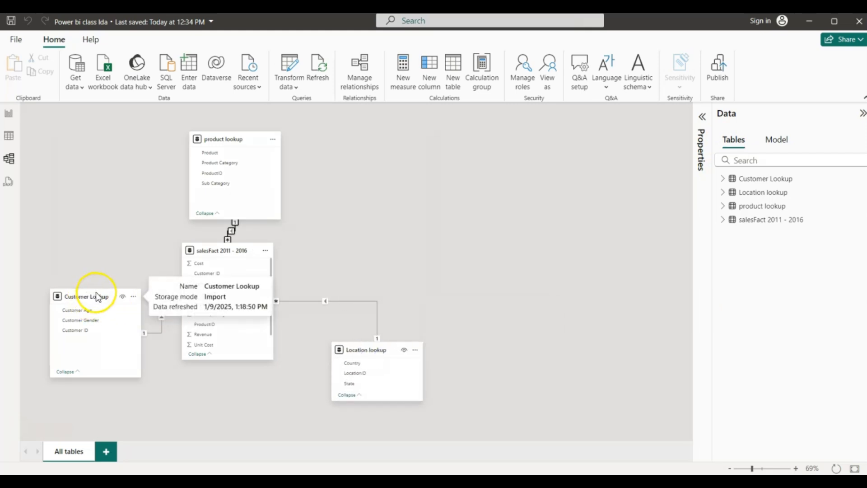
left_click_drag(73, 296, 72, 356)
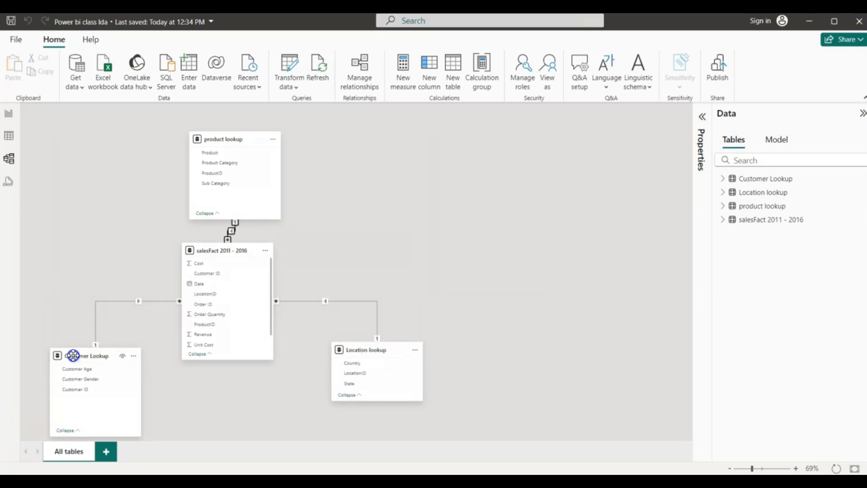
left_click_drag(232, 252, 249, 299)
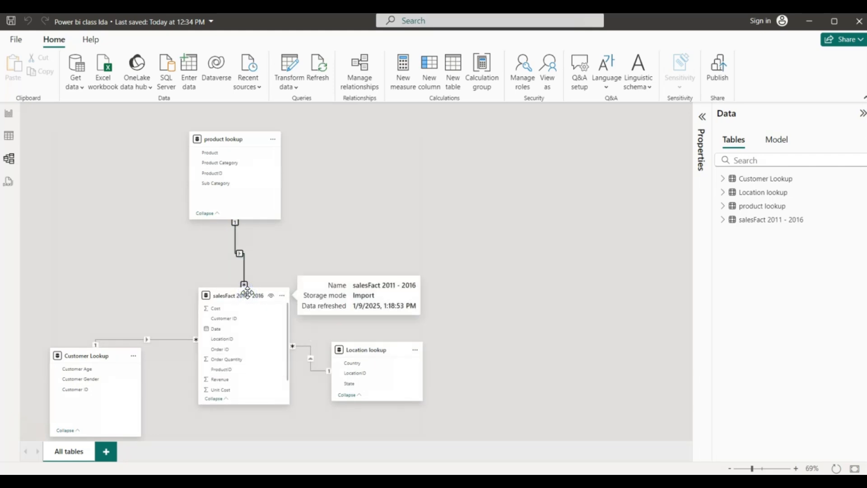
left_click(103, 200)
Step: Review the fields of the Customer, Location and product lookup tables in the report view, leaving all three collapsed
left_click(9, 113)
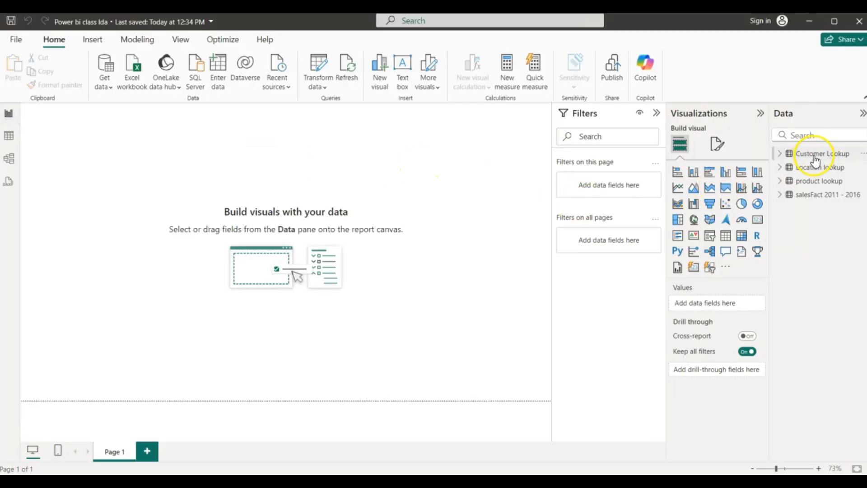
left_click(802, 156)
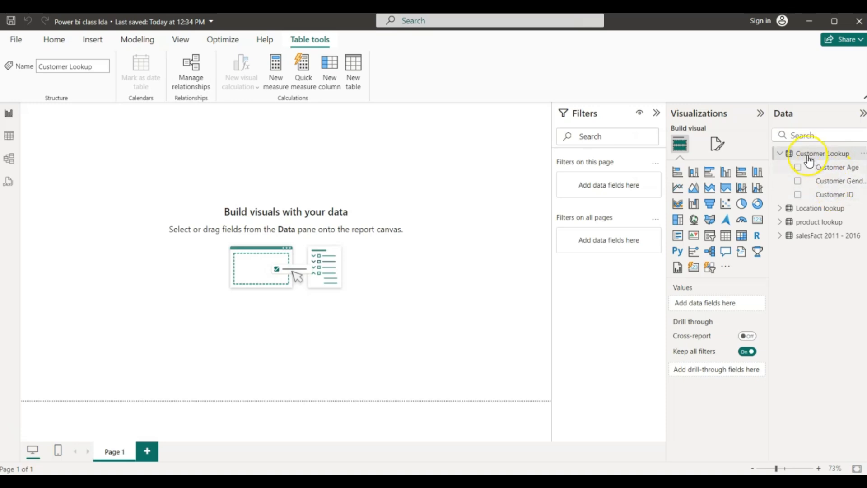
left_click(780, 208)
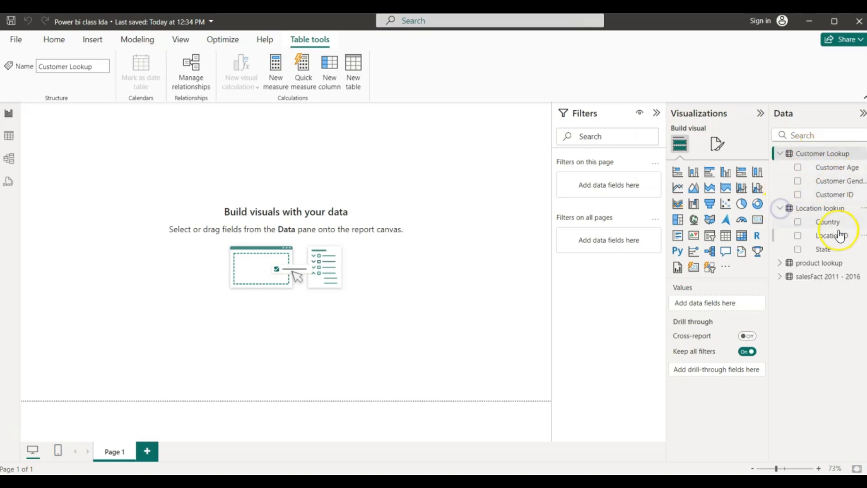
left_click(781, 263)
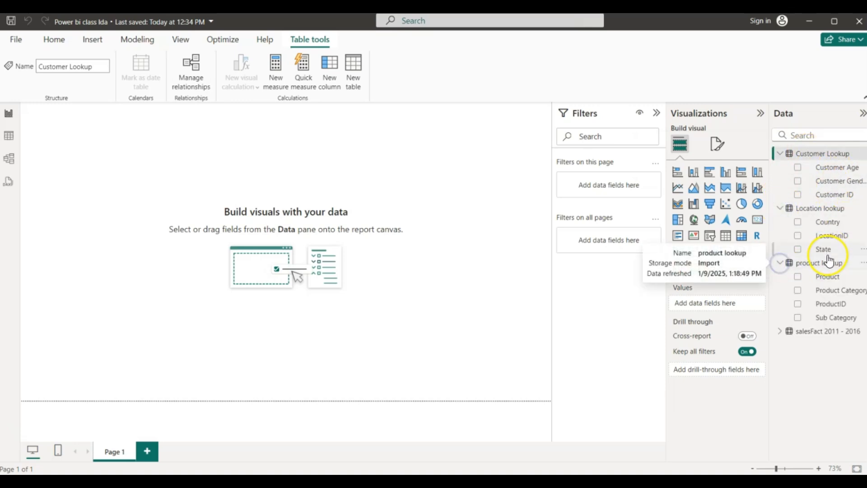
left_click(780, 154)
left_click(780, 167)
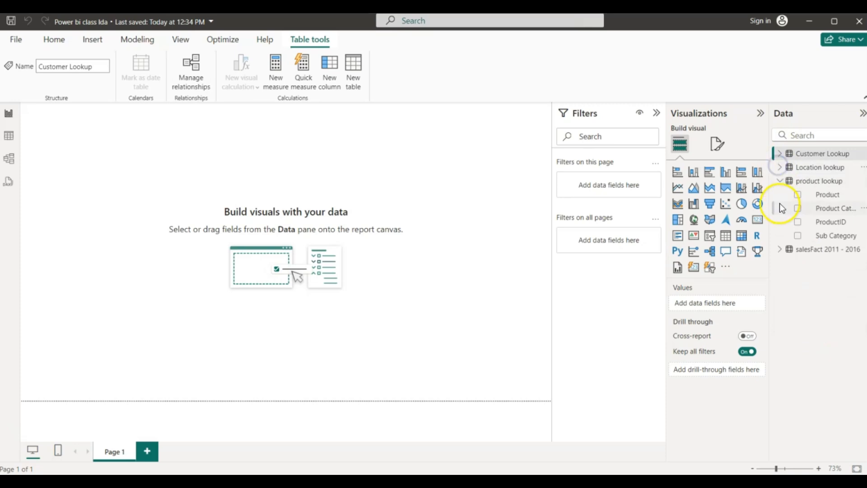
left_click(779, 182)
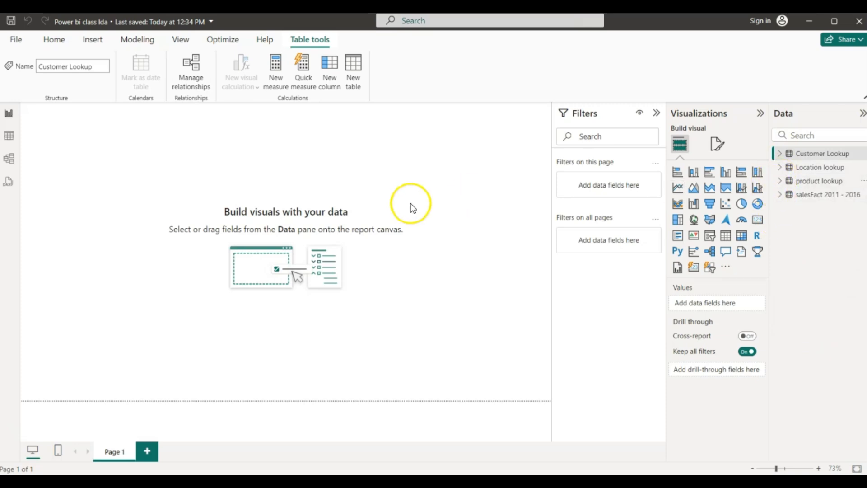
Step: Return to the model view and align the salesFact 2011 - 2016 card directly beneath product lookup
left_click(8, 159)
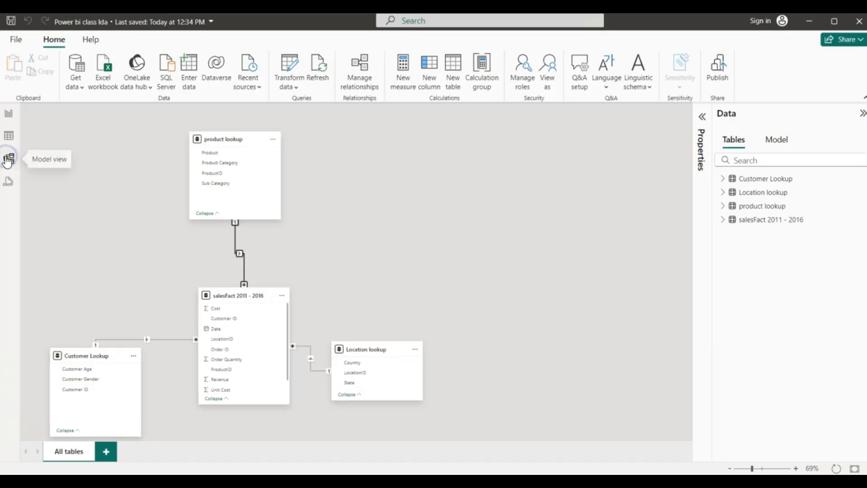
left_click(131, 235)
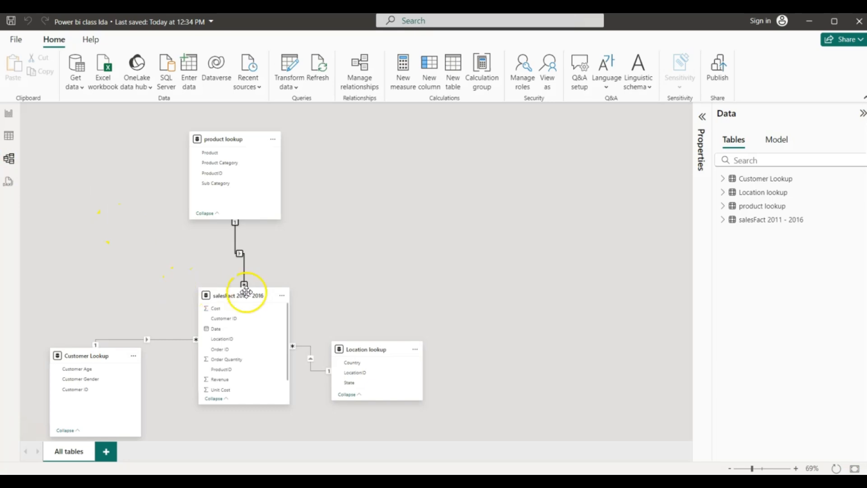
left_click_drag(247, 296, 236, 309)
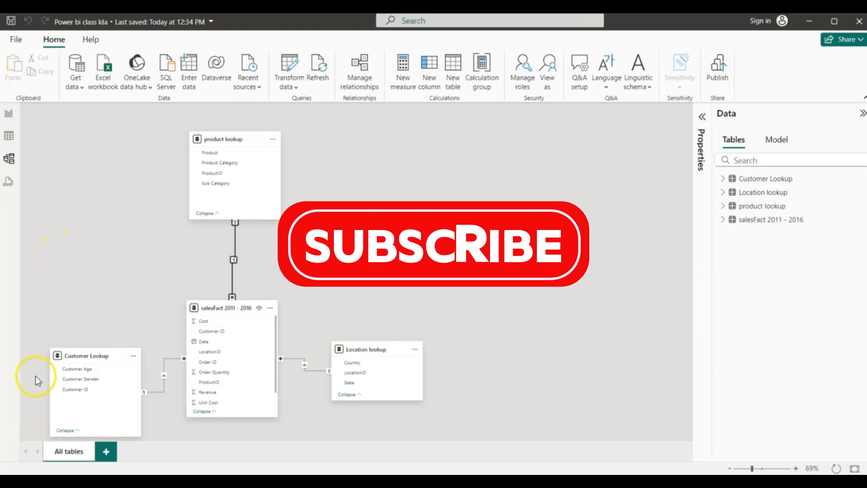